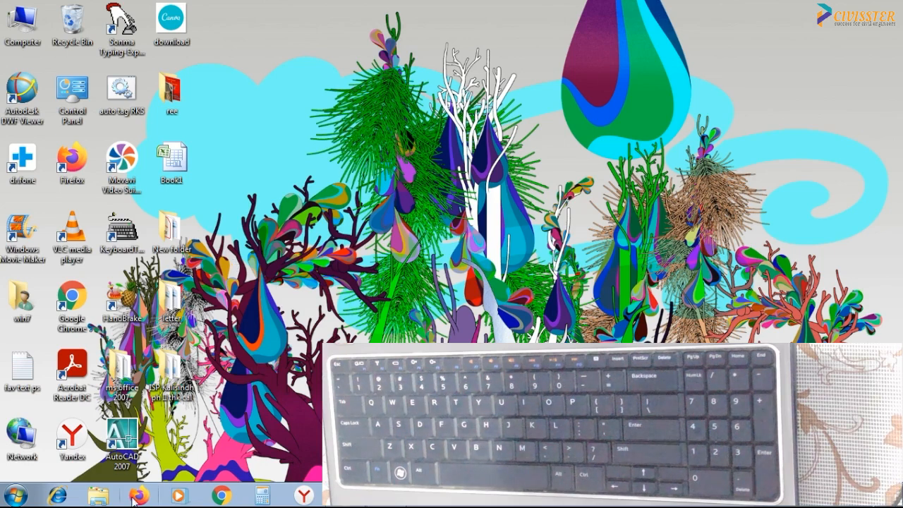
# Step: Launch AutoCAD 2007 from the desktop
pyautogui.doubleClick(134, 441)
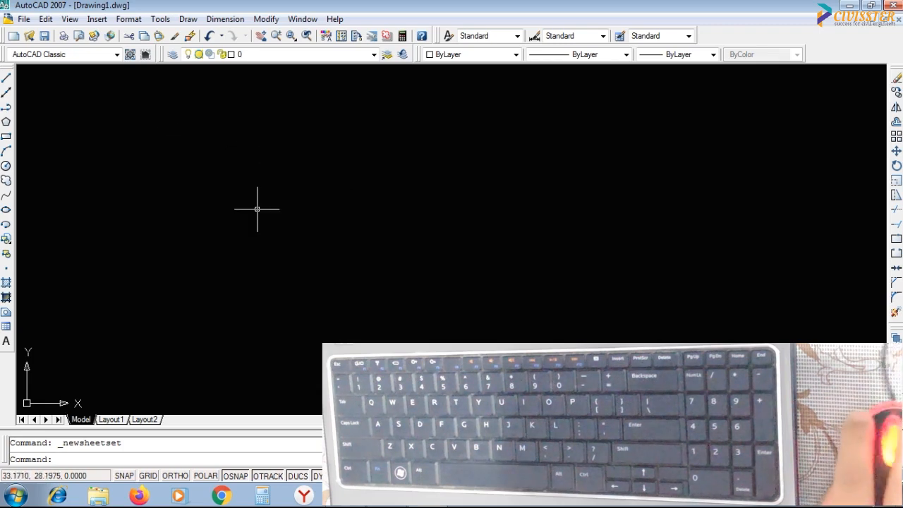
# Step: Set the uniform background colour of 2D model space to White in the display options
pyautogui.rightClick(306, 154)
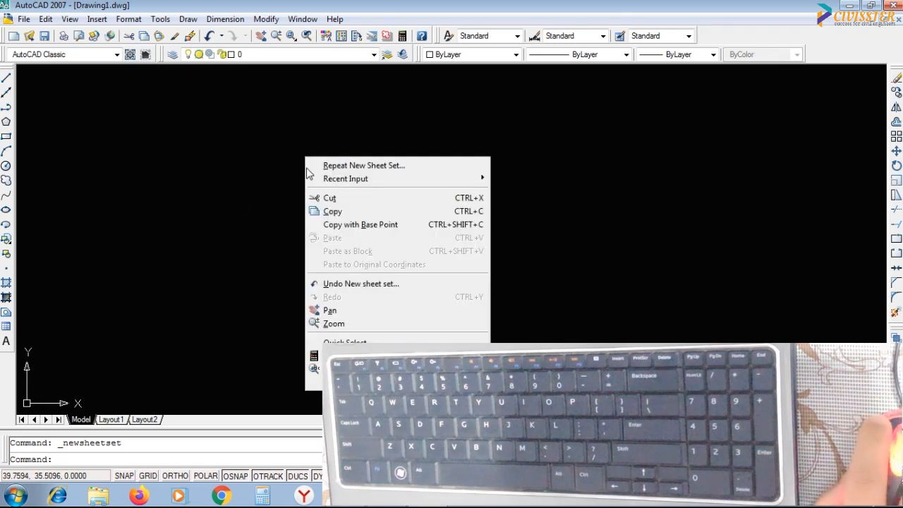
pyautogui.click(339, 381)
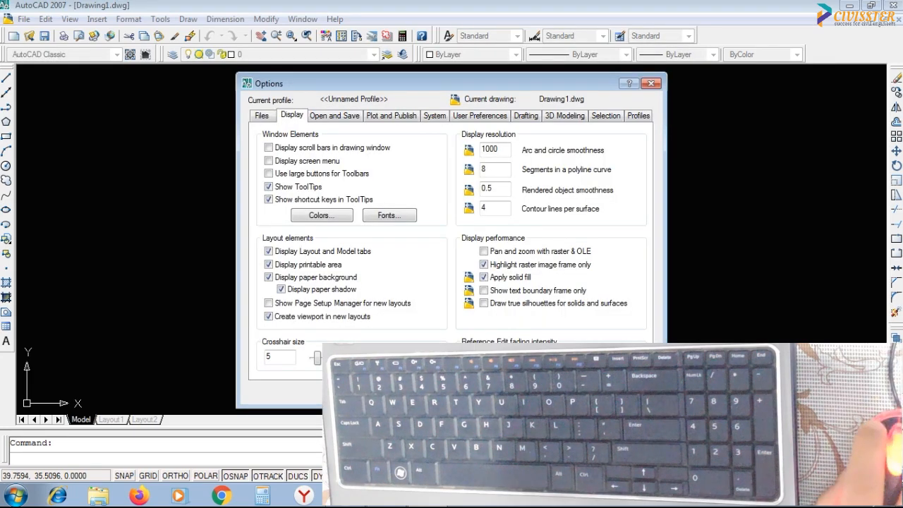
pyautogui.moveTo(299, 88); pyautogui.dragTo(298, 48)
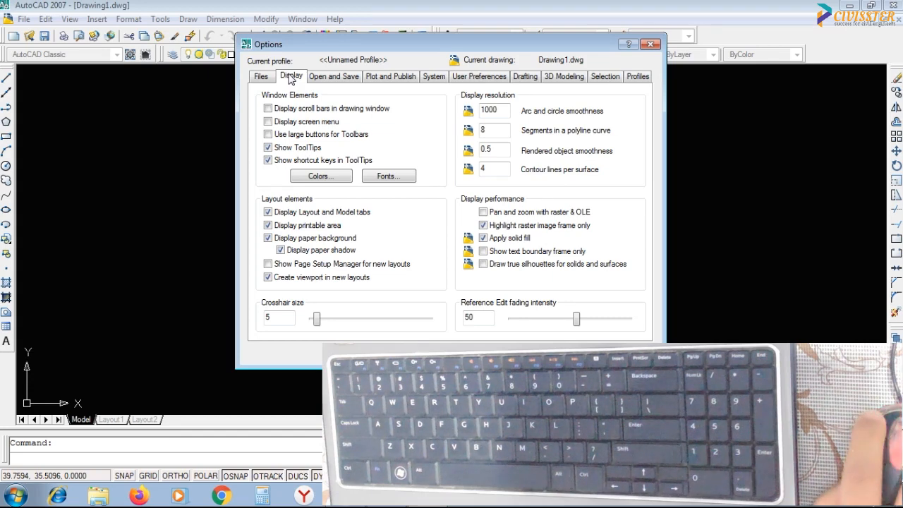
pyautogui.click(319, 177)
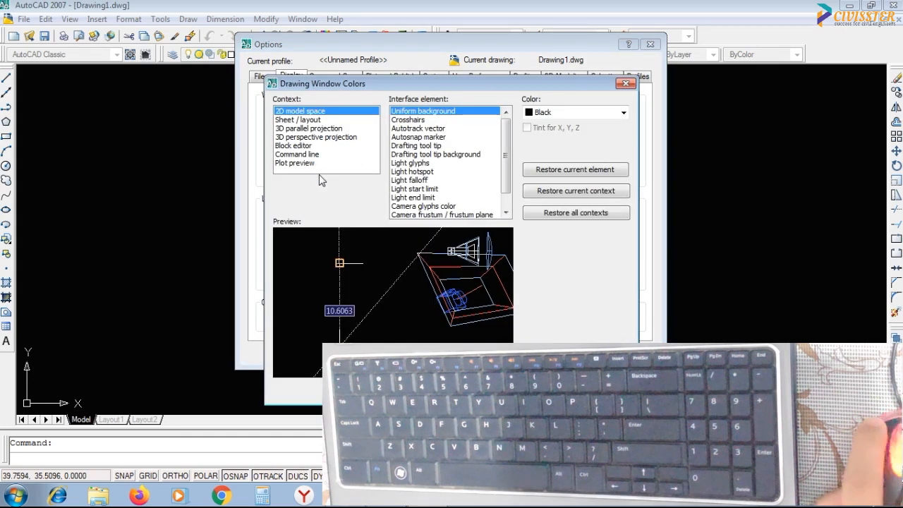
pyautogui.click(605, 113)
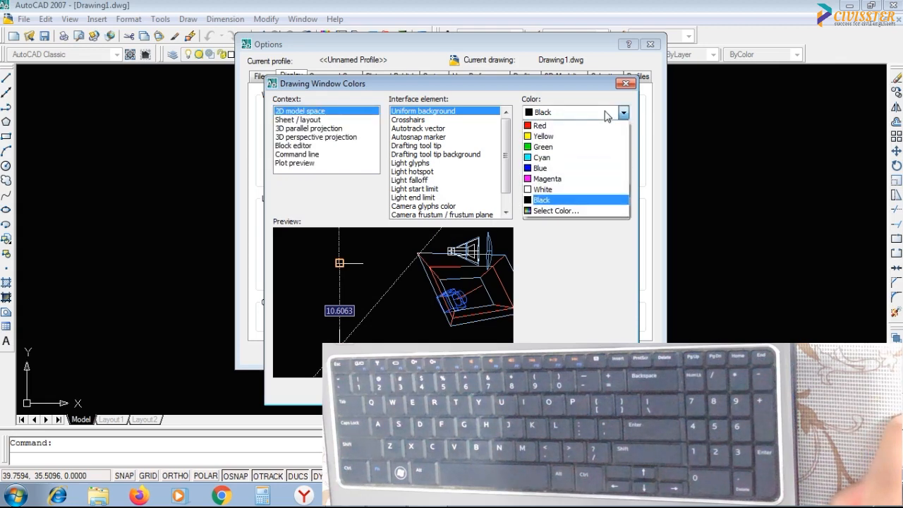
pyautogui.click(600, 190)
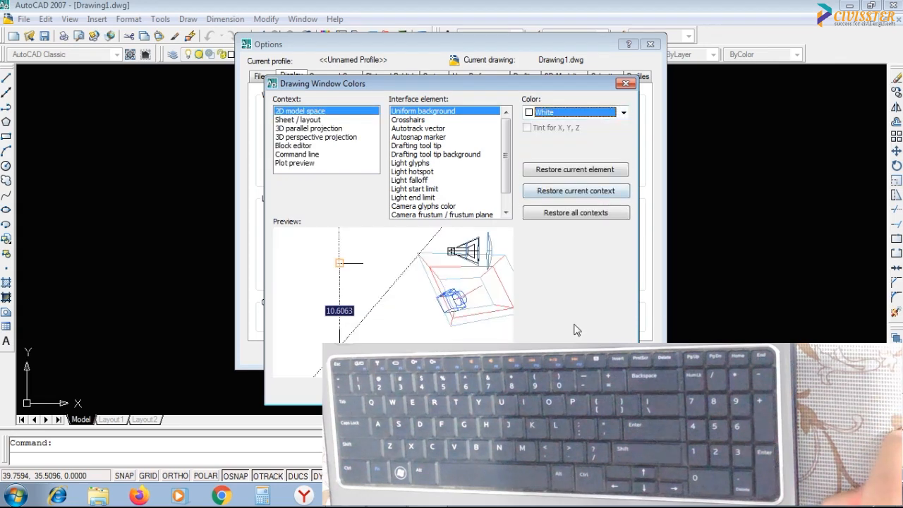
pyautogui.press('Return')
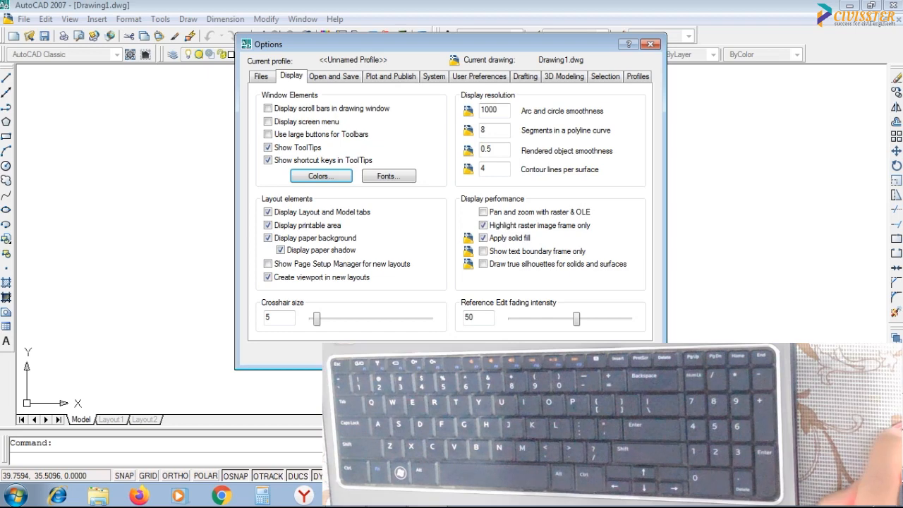
pyautogui.click(444, 353)
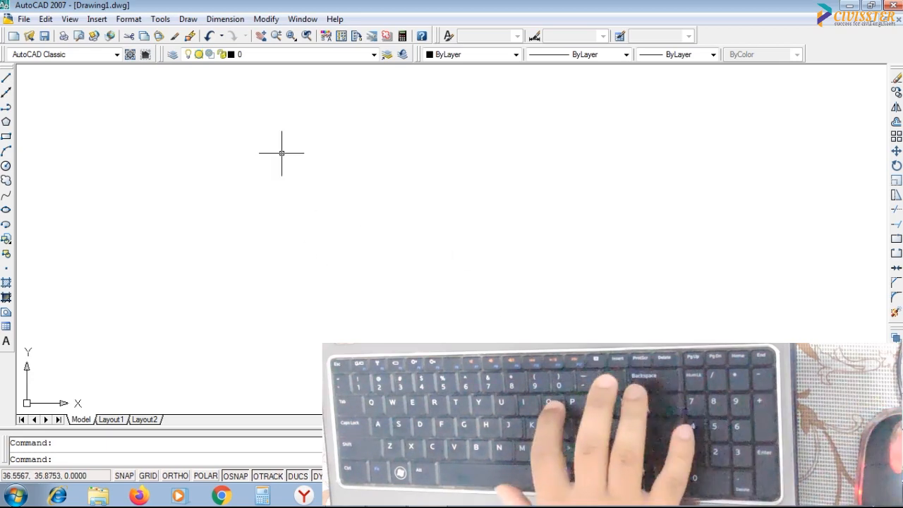
# Step: Set the 2D model space uniform background back to Black in the display options
pyautogui.write('op')
pyautogui.press('Return')
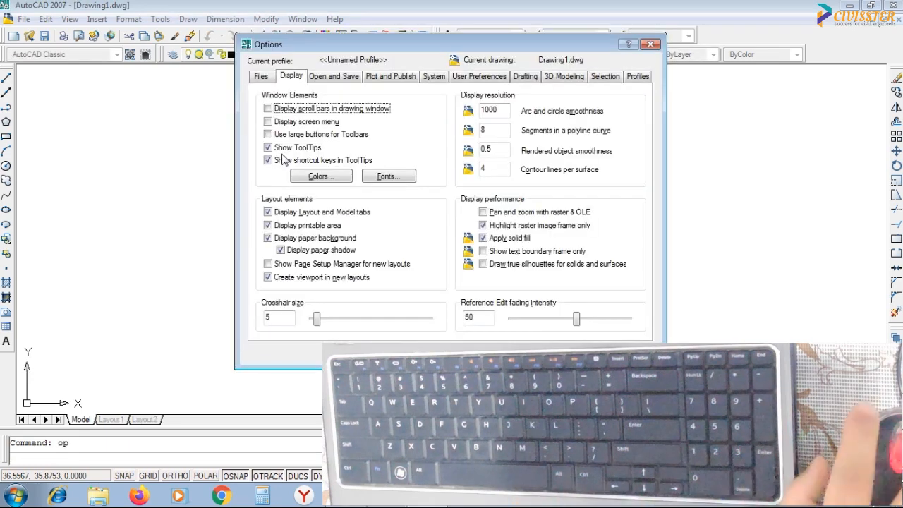
pyautogui.click(315, 178)
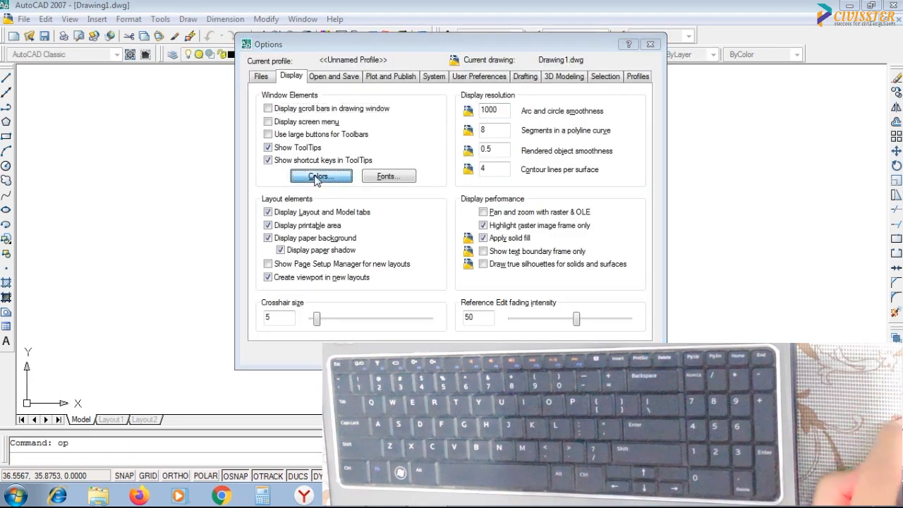
pyautogui.click(623, 112)
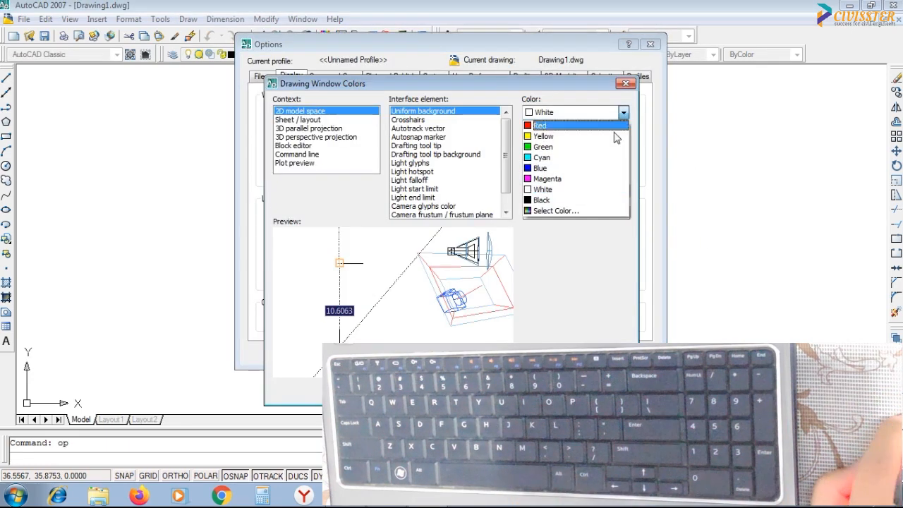
pyautogui.click(595, 201)
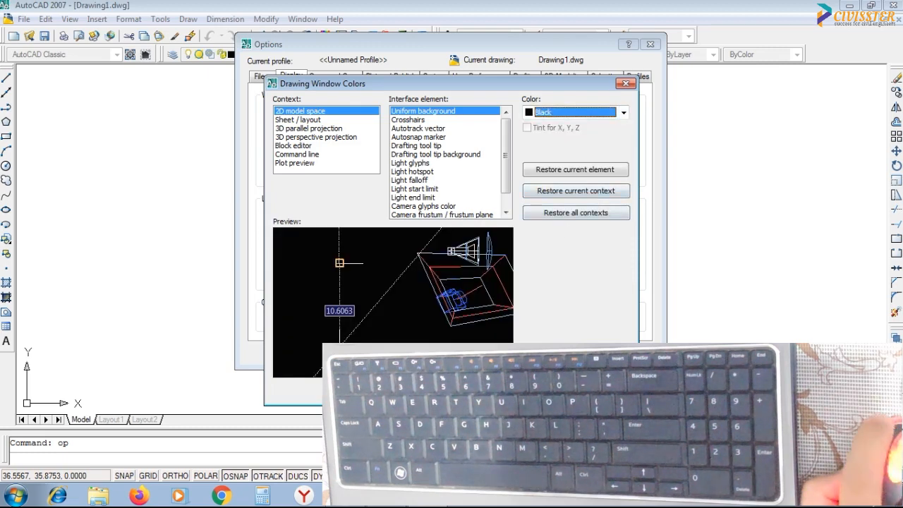
pyautogui.click(438, 390)
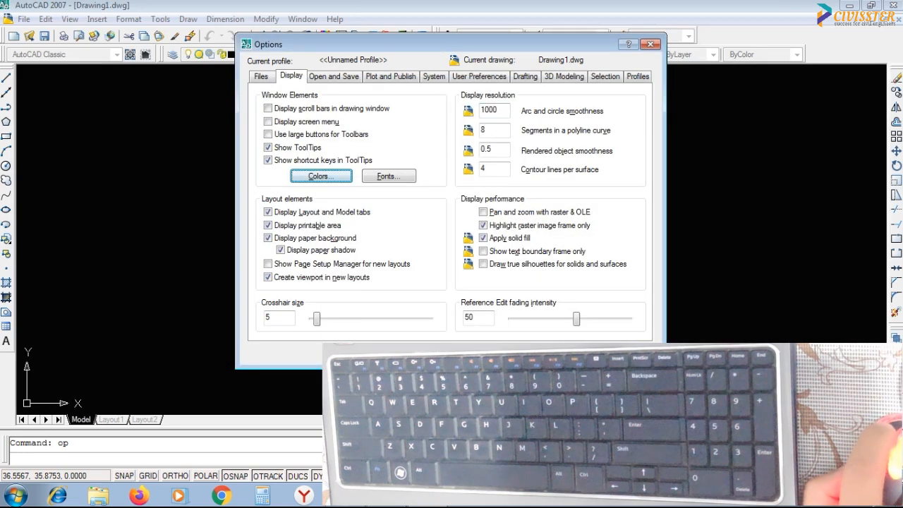
pyautogui.click(472, 357)
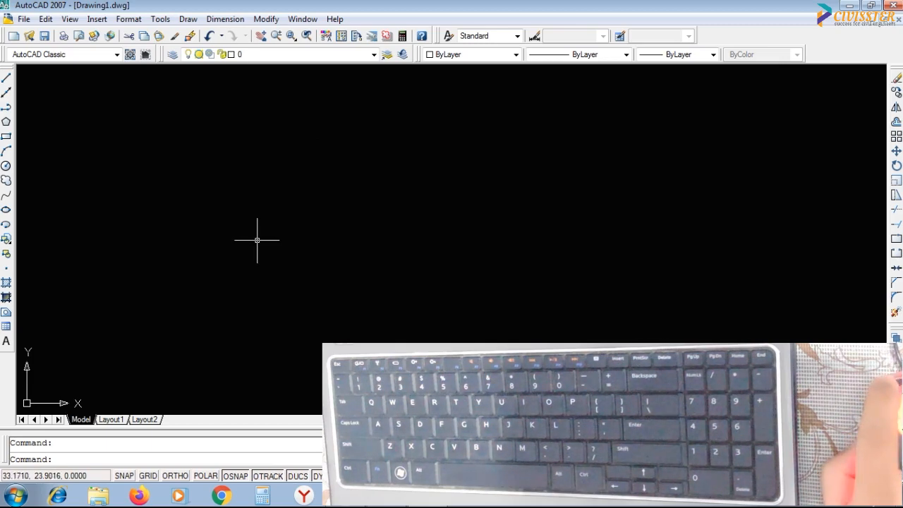
pyautogui.click(7, 80)
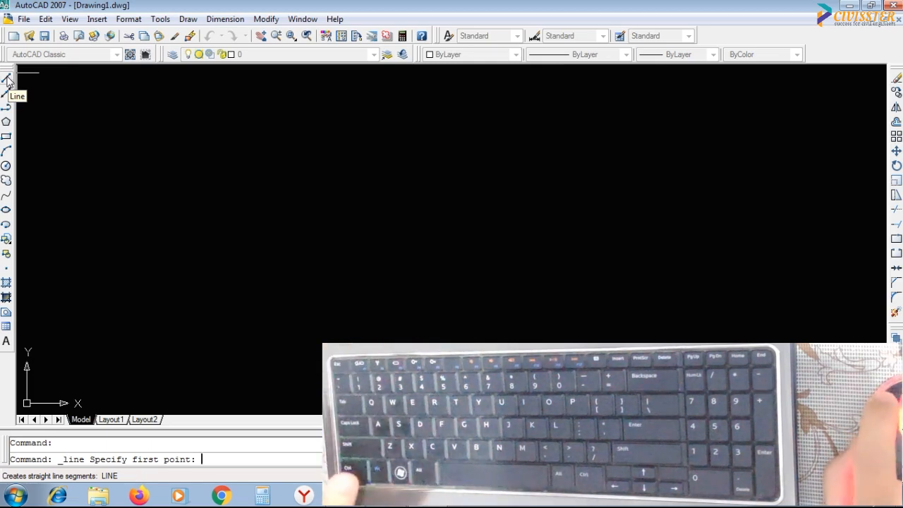
pyautogui.click(193, 184)
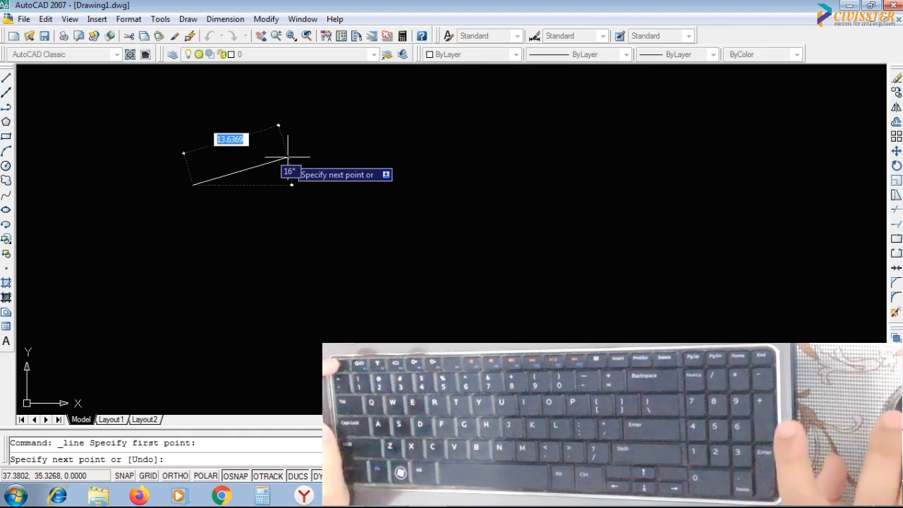
pyautogui.press('Escape')
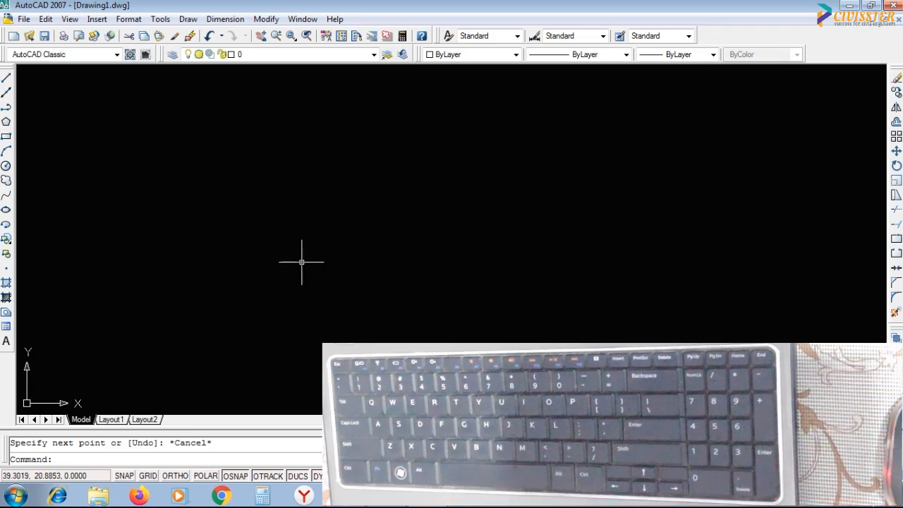
# Step: Open the drawing units settings with the UNITS command and choose Decimal as the length type
pyautogui.write('un')
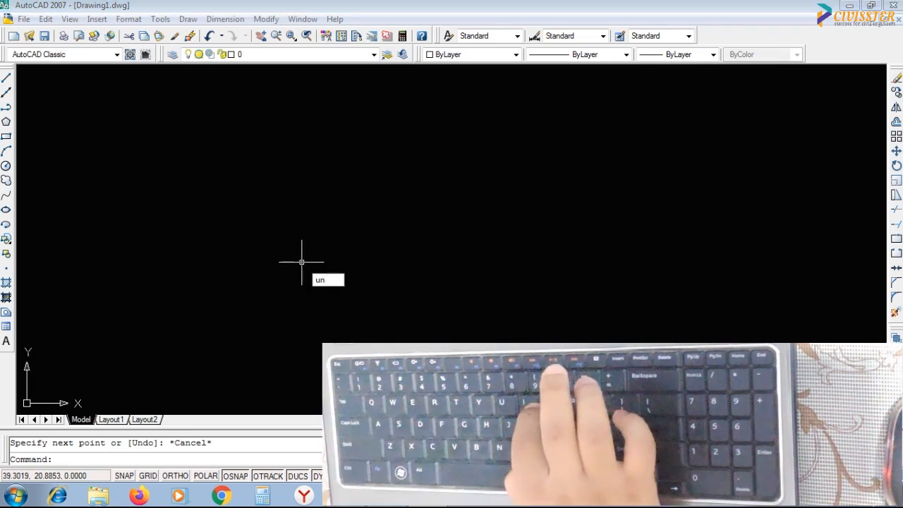
pyautogui.write('its')
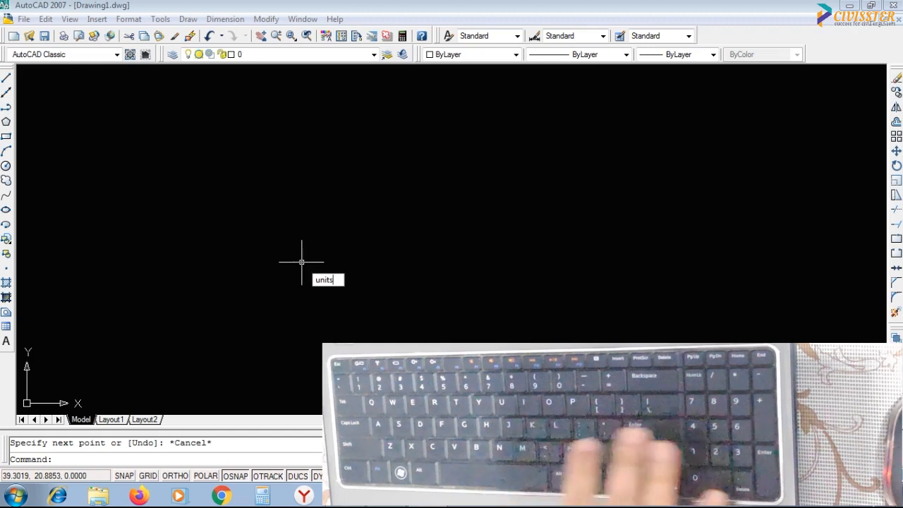
pyautogui.press('Return')
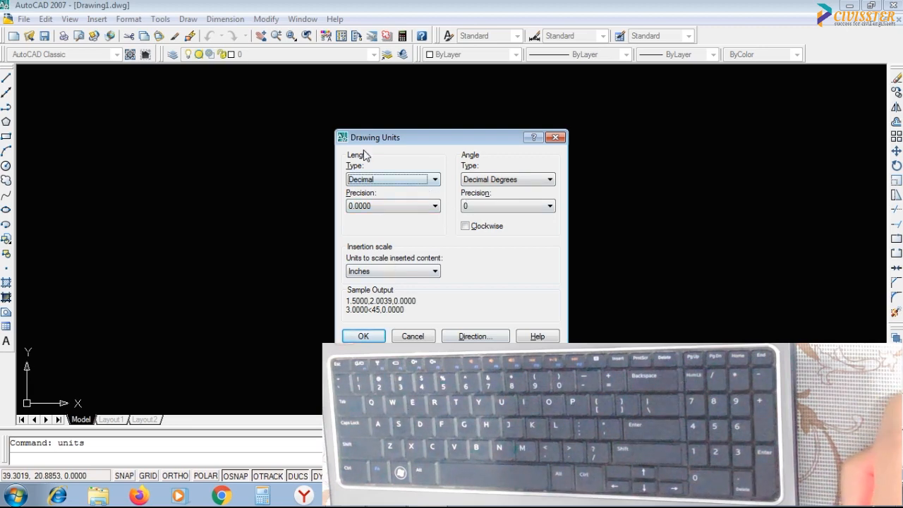
pyautogui.click(434, 179)
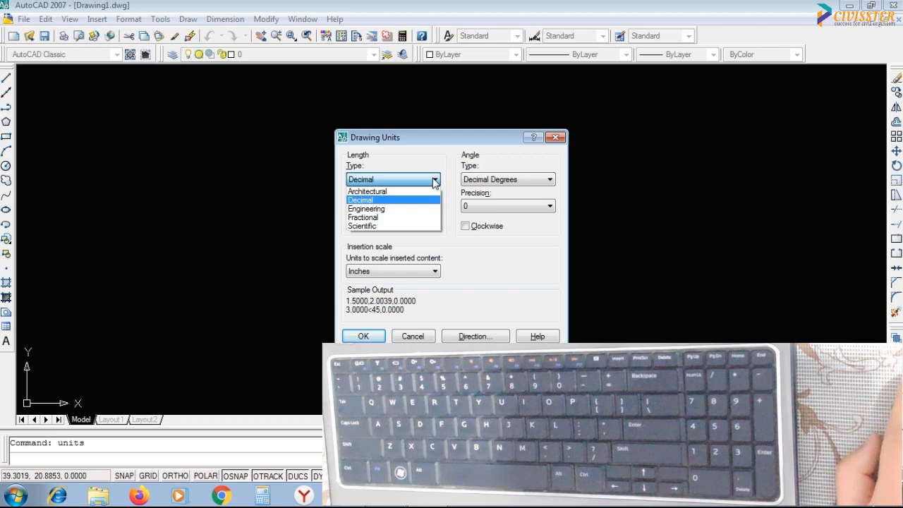
pyautogui.click(377, 199)
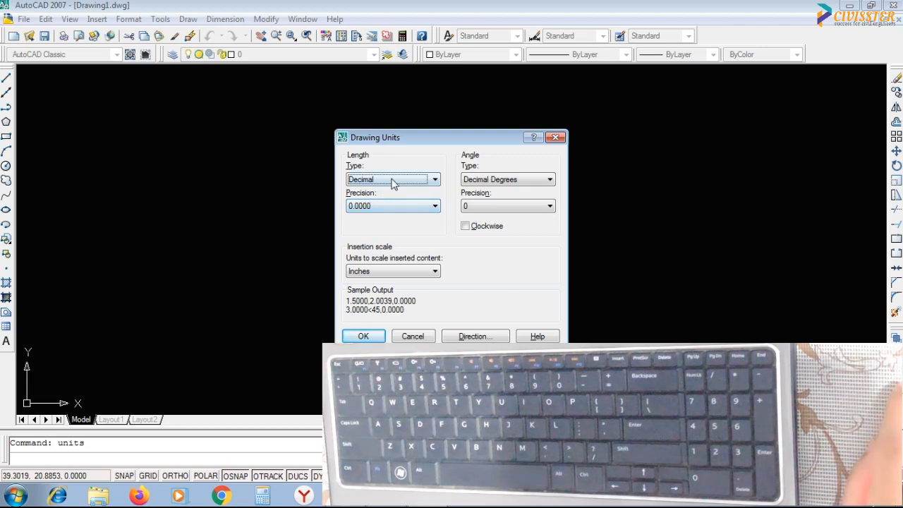
# Step: Try the Architectural length type and switch back to Decimal
pyautogui.click(392, 180)
pyautogui.click(392, 191)
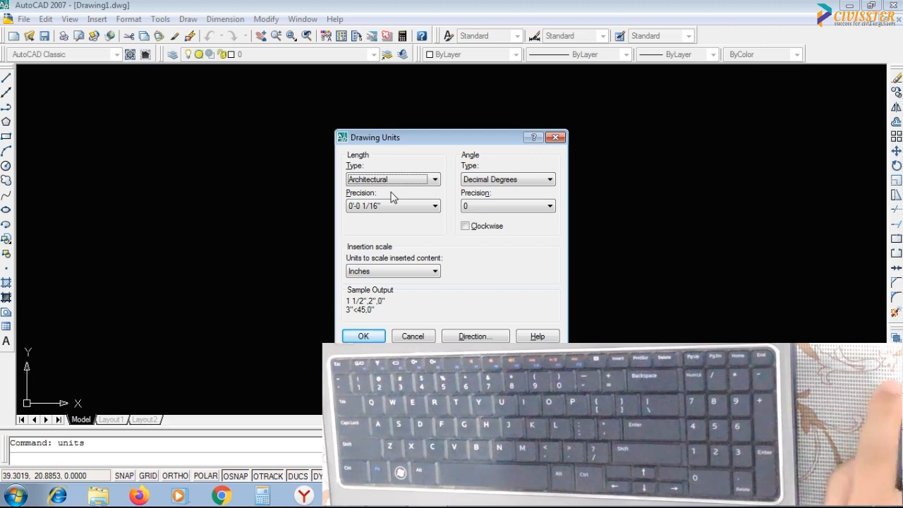
pyautogui.click(386, 179)
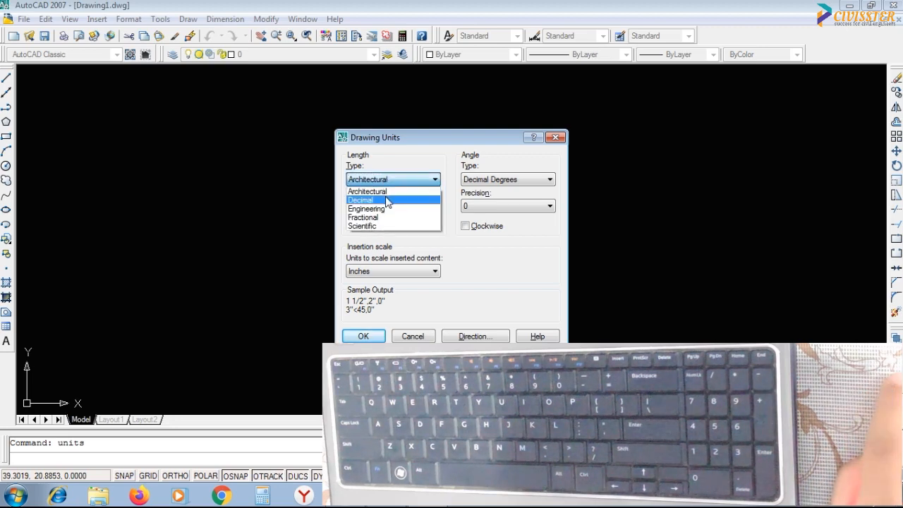
pyautogui.click(386, 200)
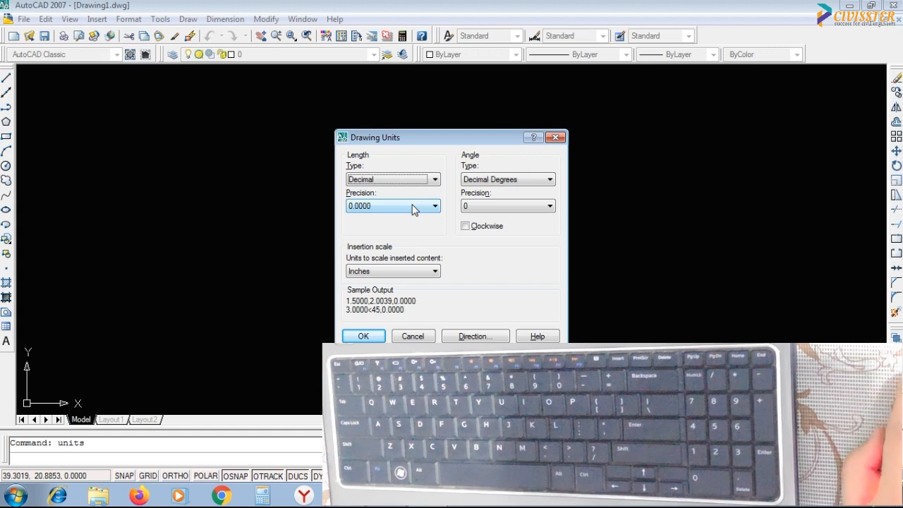
# Step: Set the length precision to 0.00 and apply the drawing units
pyautogui.click(414, 207)
pyautogui.click(413, 237)
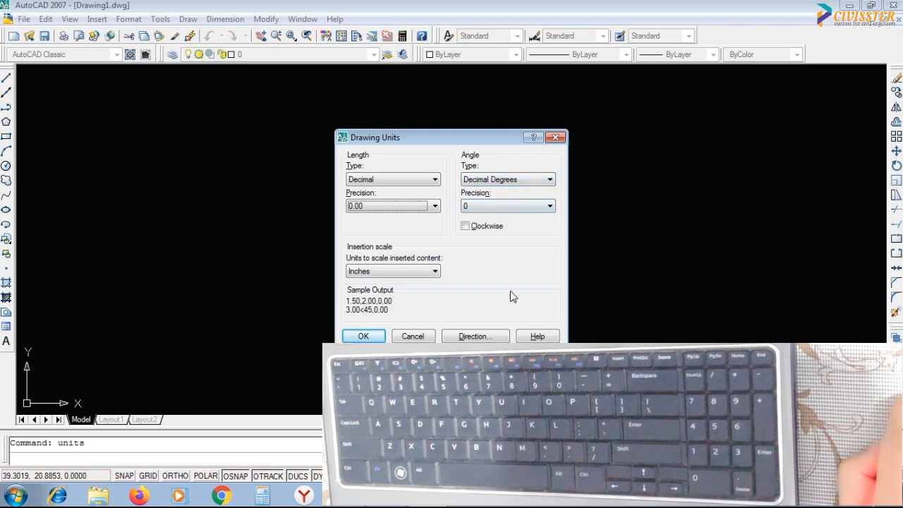
pyautogui.click(364, 337)
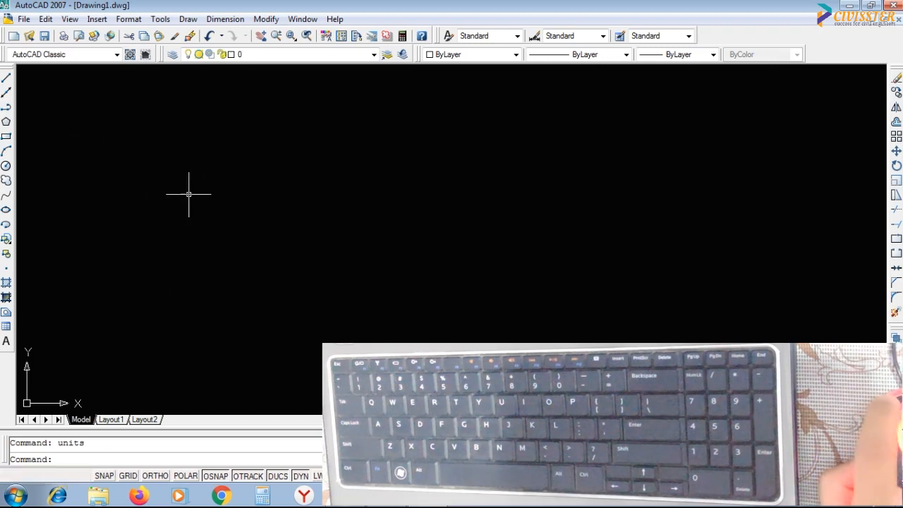
# Step: Draw a single slanted line about 21 units long, rising at about 29° in the empty drawing
pyautogui.click(5, 80)
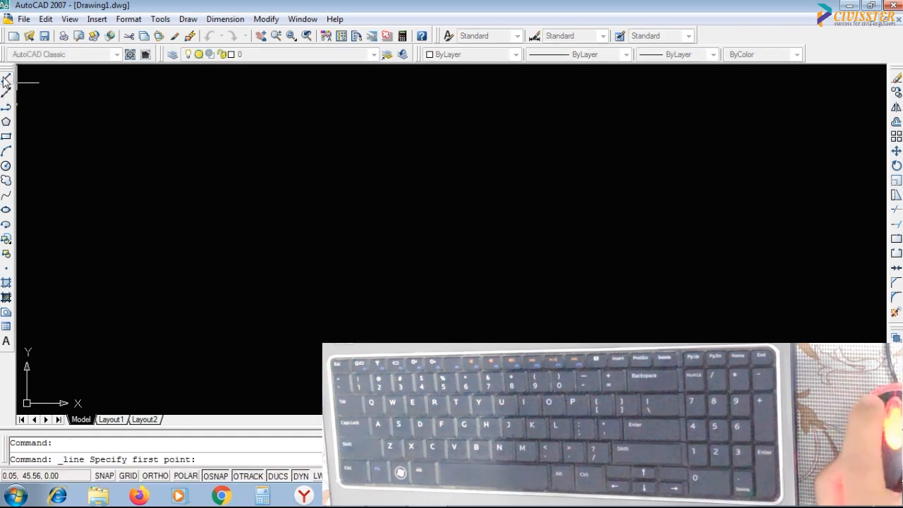
pyautogui.click(229, 238)
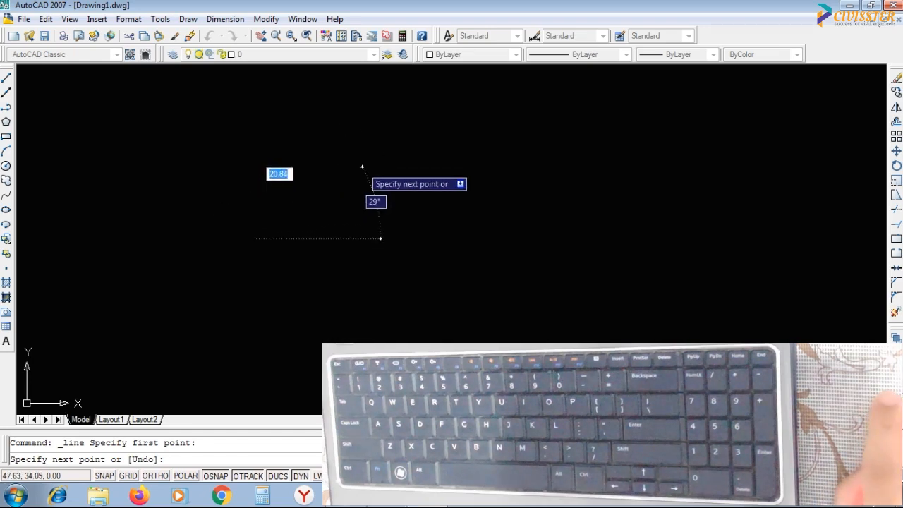
pyautogui.click(362, 168)
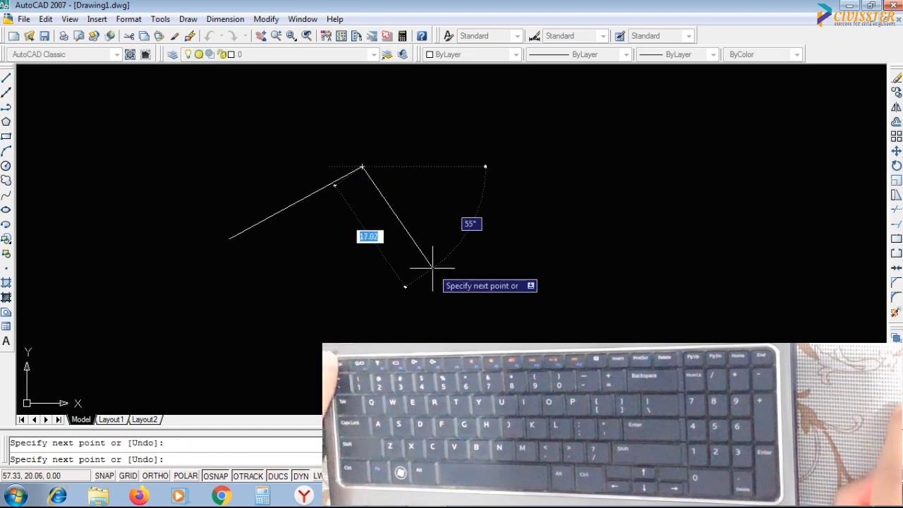
pyautogui.press('Escape')
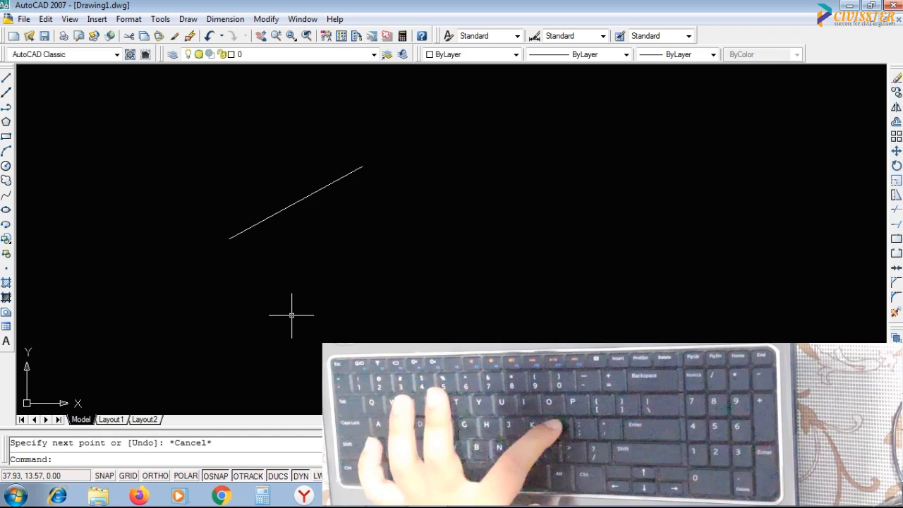
# Step: Draw a second single slanted line, rising to the upper right, beside the existing line with the Line command
pyautogui.write('l')
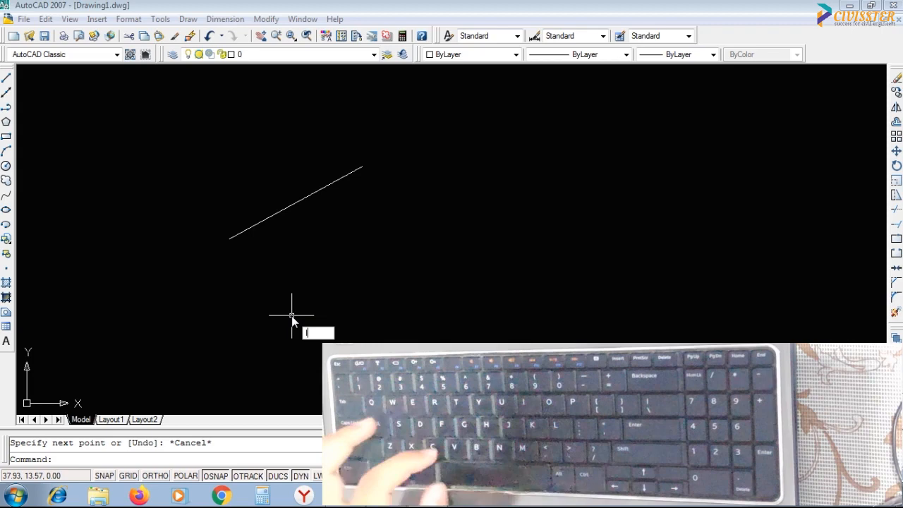
pyautogui.press('Return')
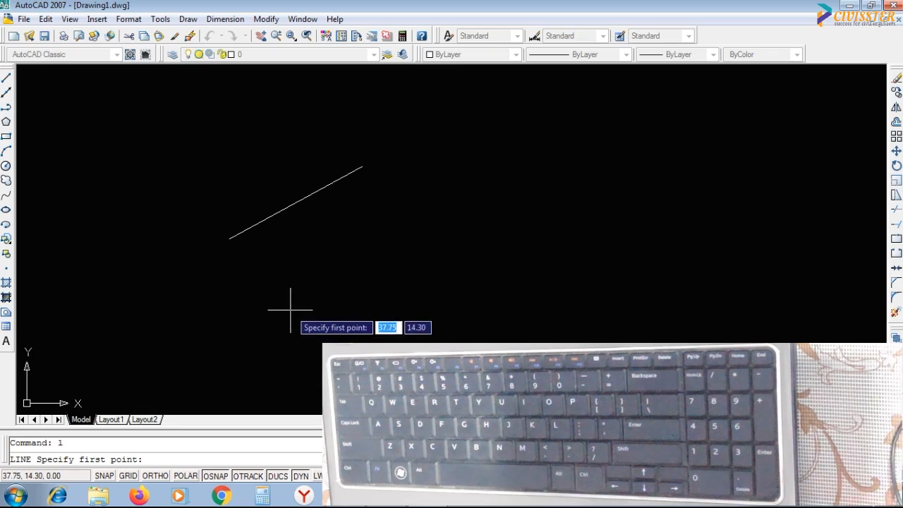
pyautogui.click(346, 274)
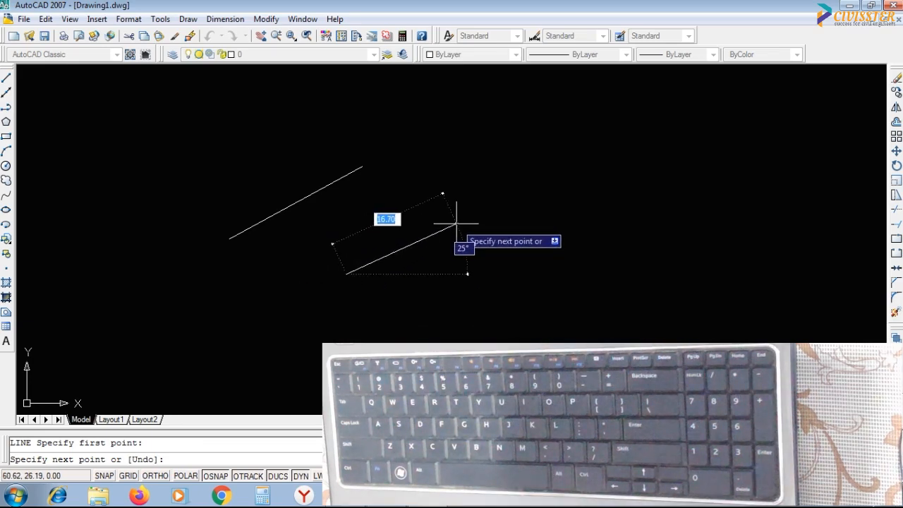
pyautogui.click(465, 175)
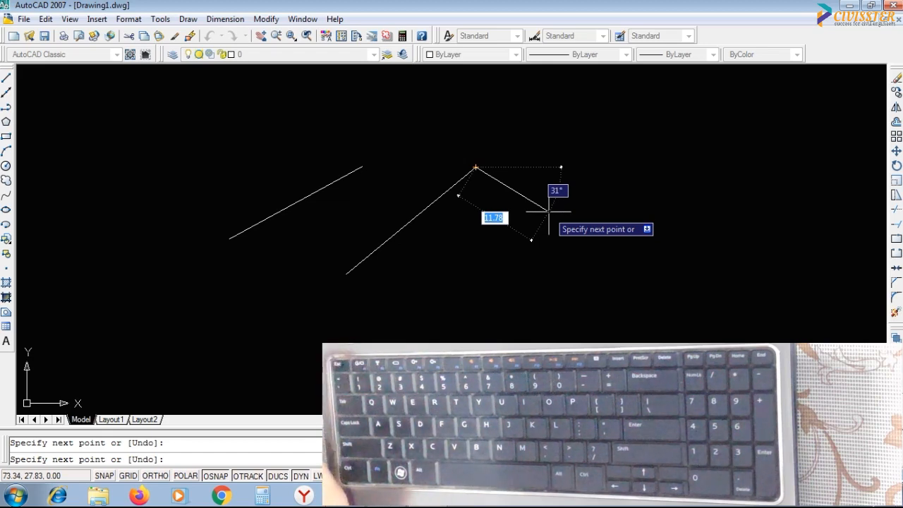
pyautogui.press('Escape')
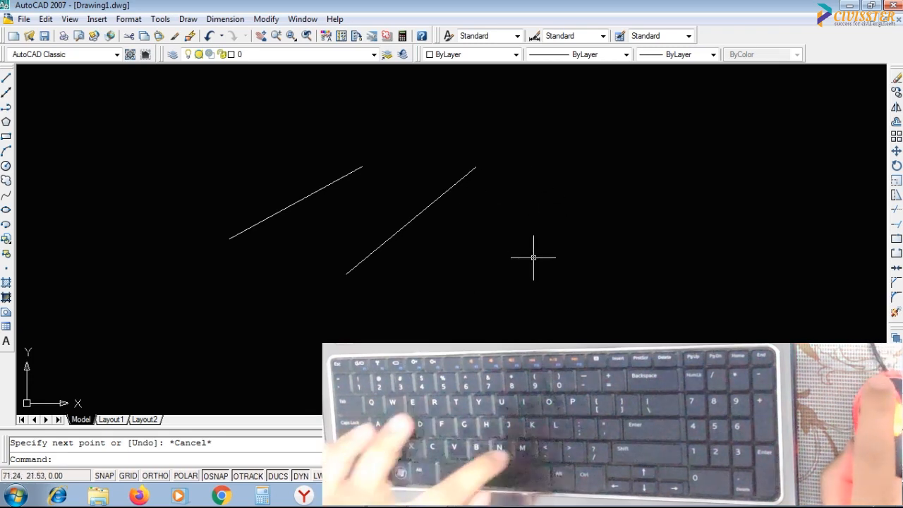
# Step: Draw a third single rising line, lower and to the right of the other two lines
pyautogui.write('l')
pyautogui.press('Return')
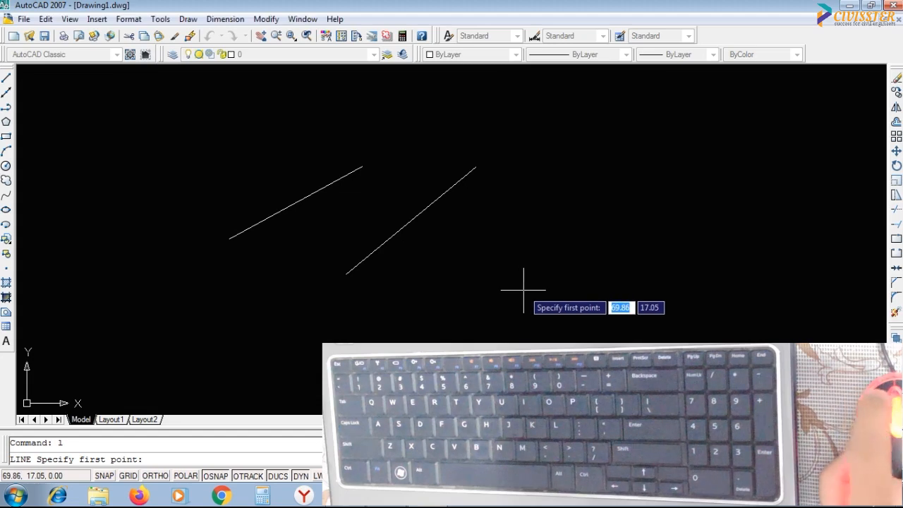
pyautogui.click(484, 315)
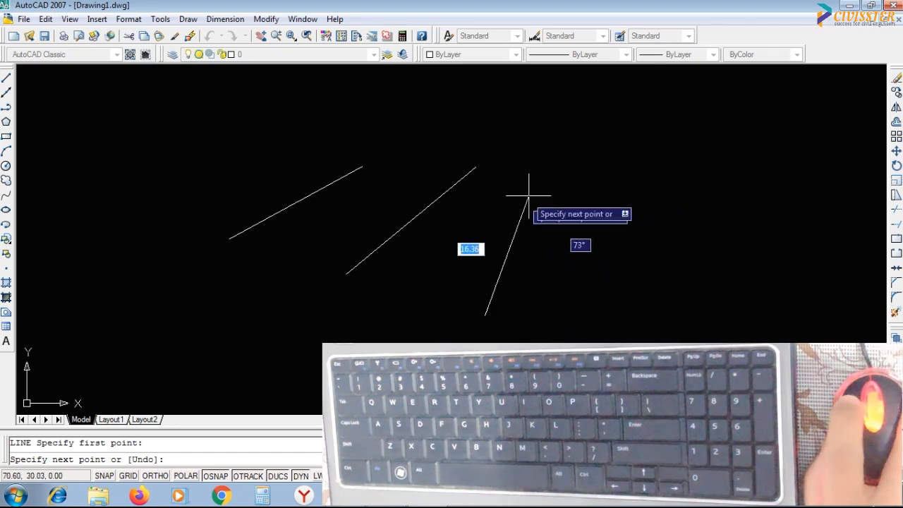
pyautogui.click(607, 216)
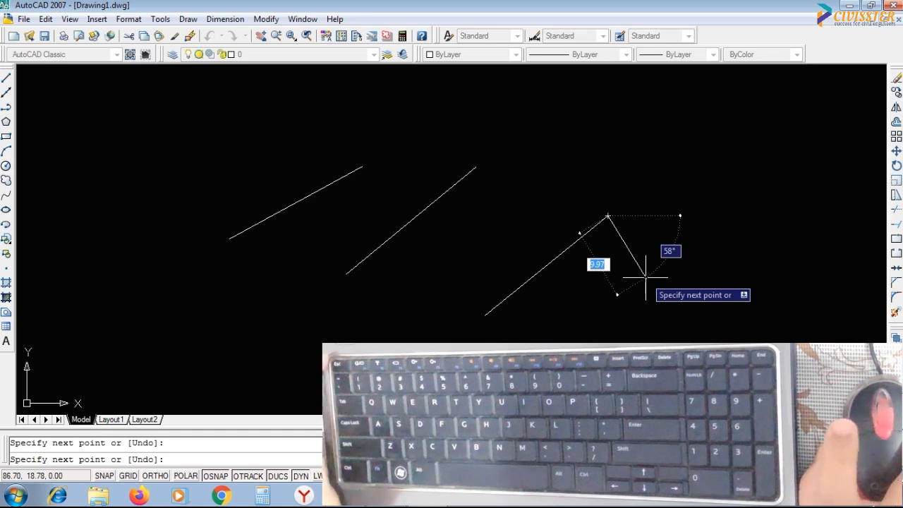
pyautogui.press('Escape')
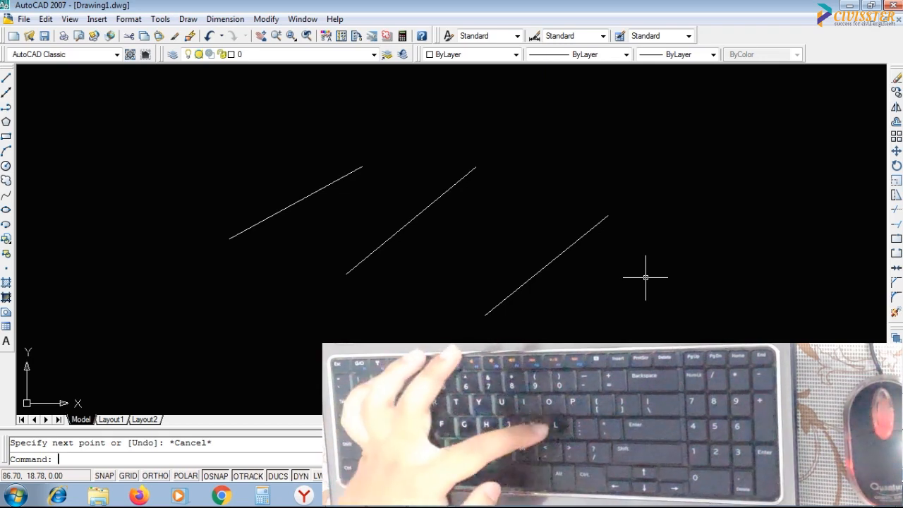
# Step: Draw a line exactly 15 units long at about 27° to the left of the other lines and inspect it by selecting it
pyautogui.write('l')
pyautogui.press('Return')
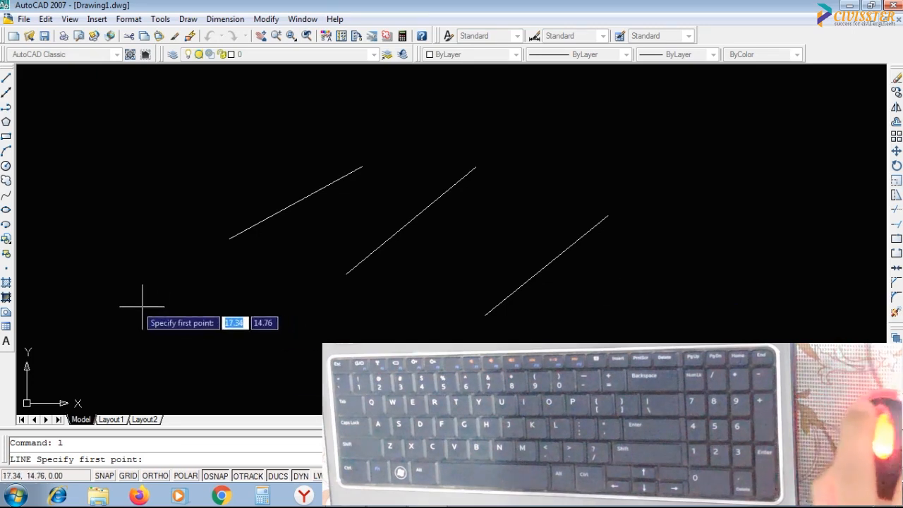
pyautogui.click(59, 199)
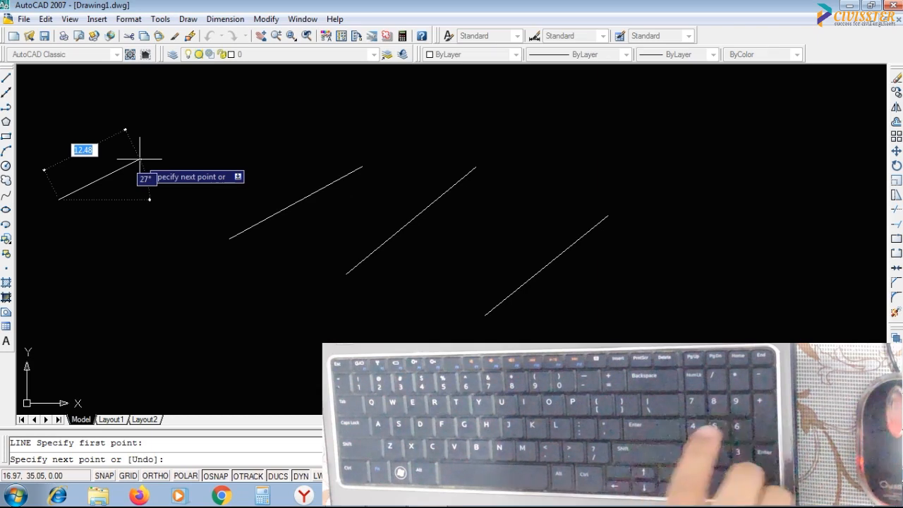
pyautogui.write('15')
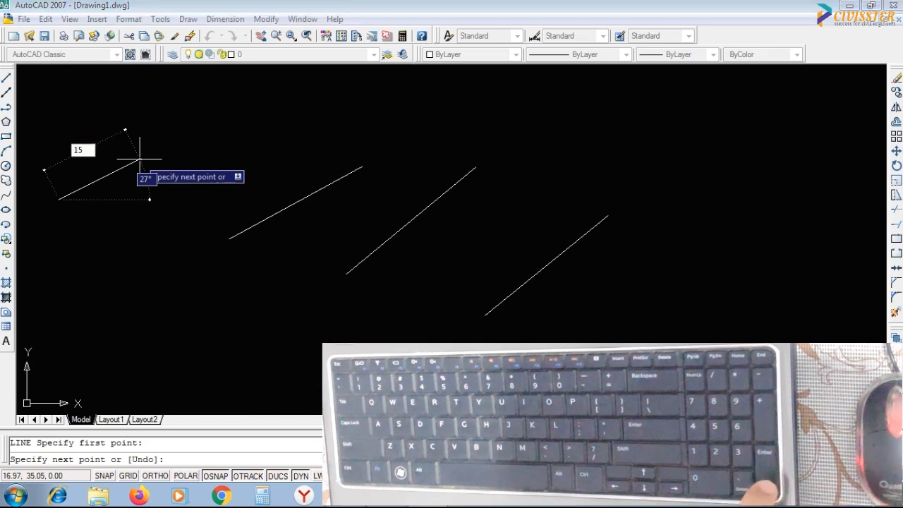
pyautogui.press('Return')
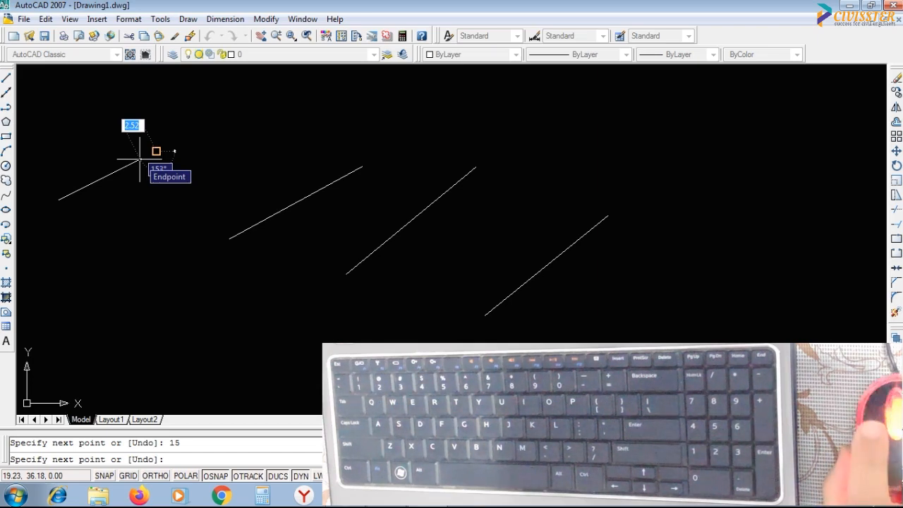
pyautogui.click(140, 161)
pyautogui.press('Escape')
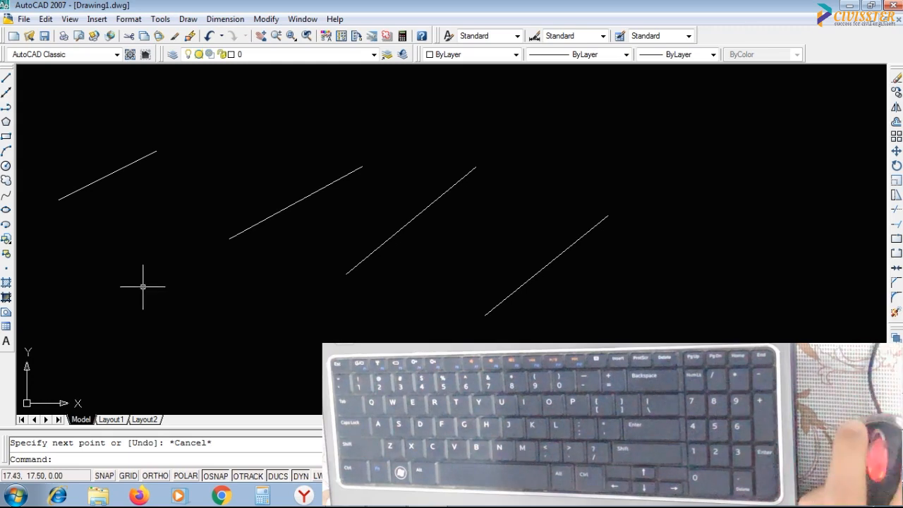
pyautogui.click(129, 165)
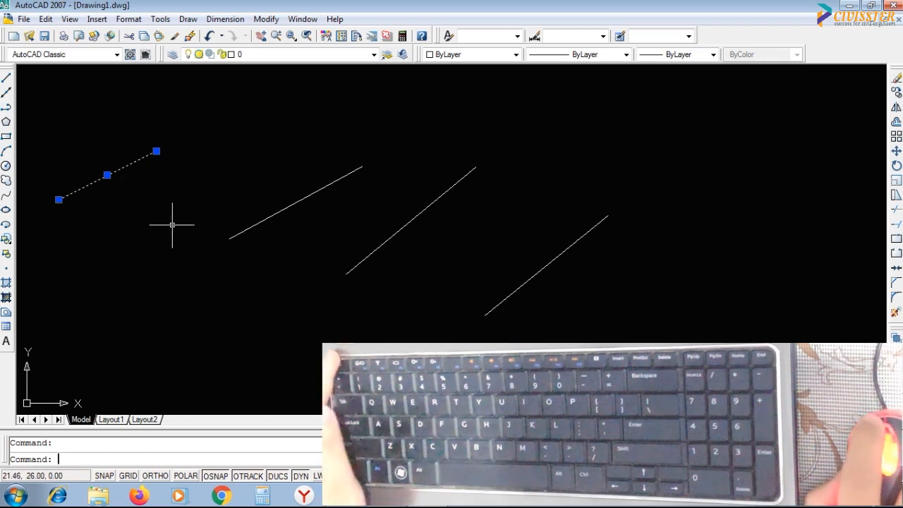
pyautogui.press('Escape')
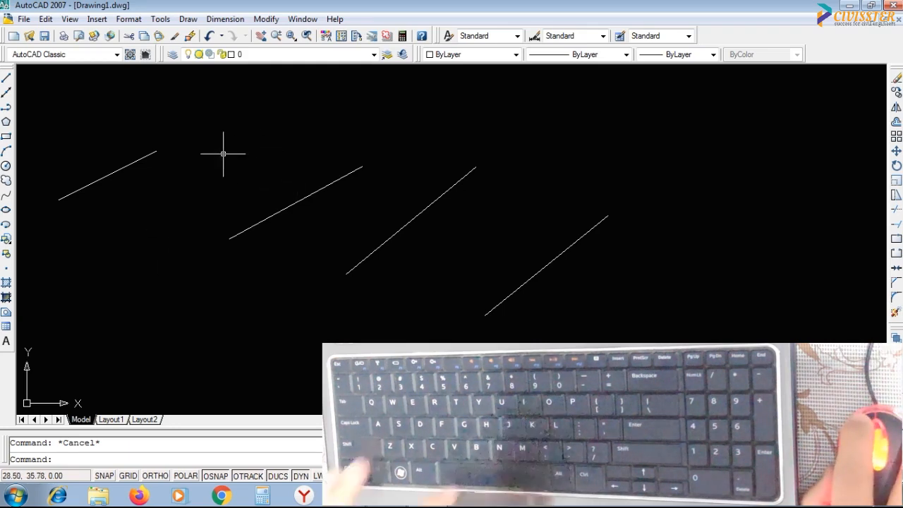
# Step: Draw a closed triangle from three connected line segments above the slanted lines, ending back at its starting point
pyautogui.write('l')
pyautogui.press('Return')
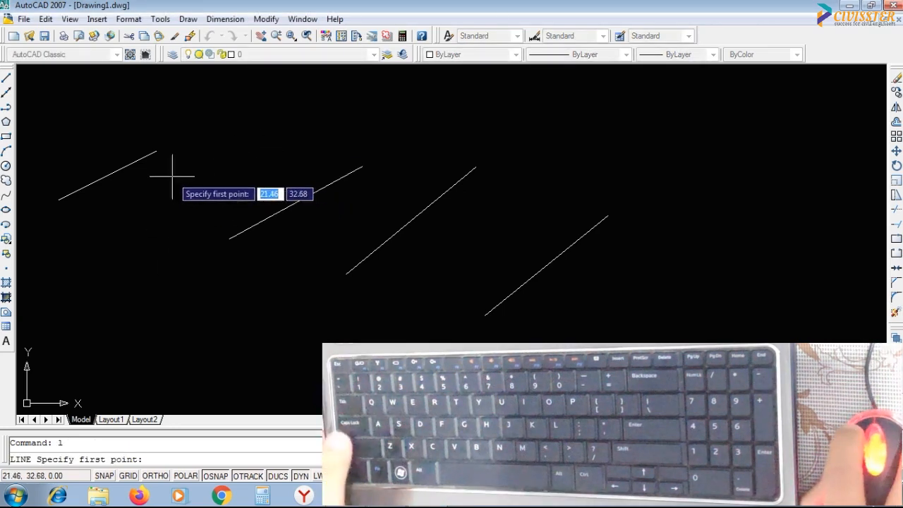
pyautogui.click(156, 151)
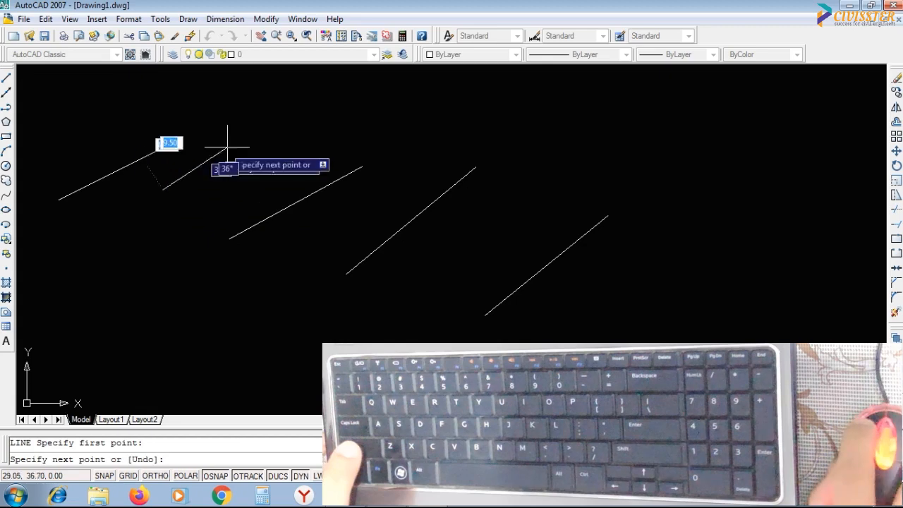
pyautogui.click(322, 90)
pyautogui.click(393, 136)
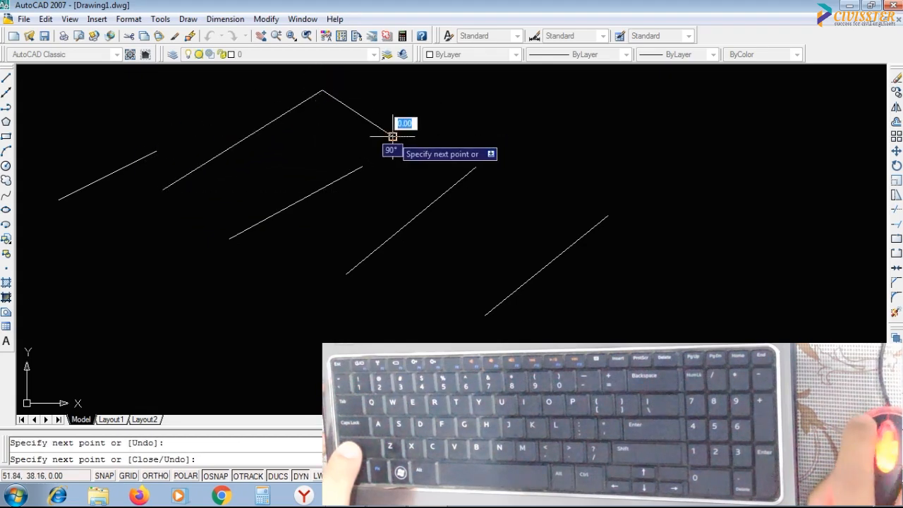
pyautogui.click(163, 189)
pyautogui.press('Escape')
pyautogui.press('Escape')
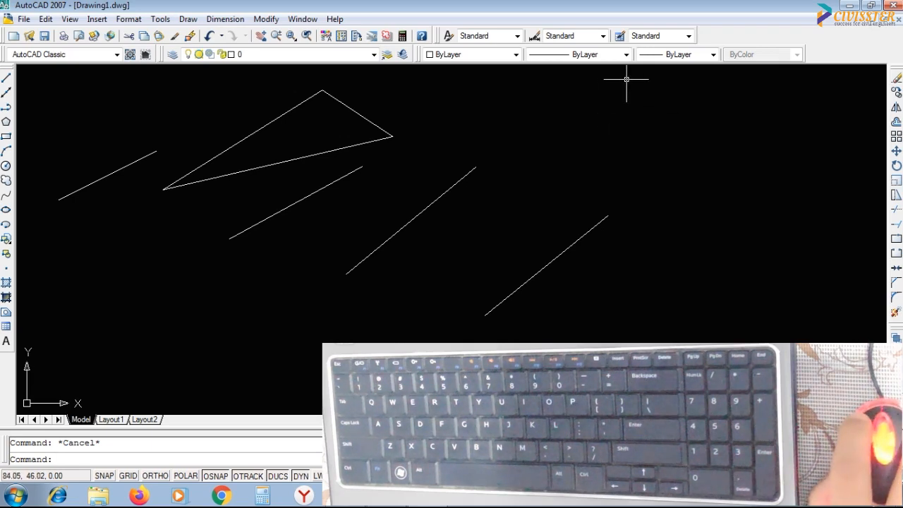
# Step: Erase the triangle and all slanted lines with the Erase command and a crossing window, and undo the erase
pyautogui.click(666, 85)
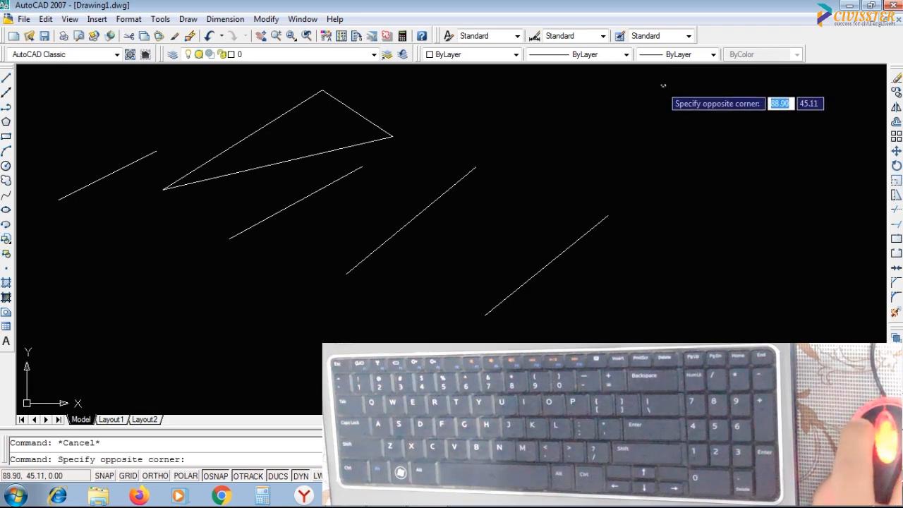
pyautogui.press('Escape')
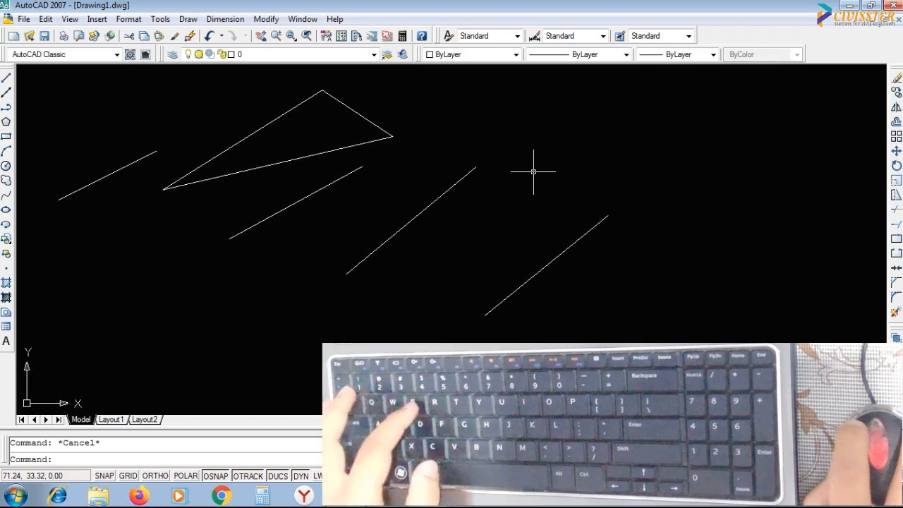
pyautogui.write('e')
pyautogui.press('Return')
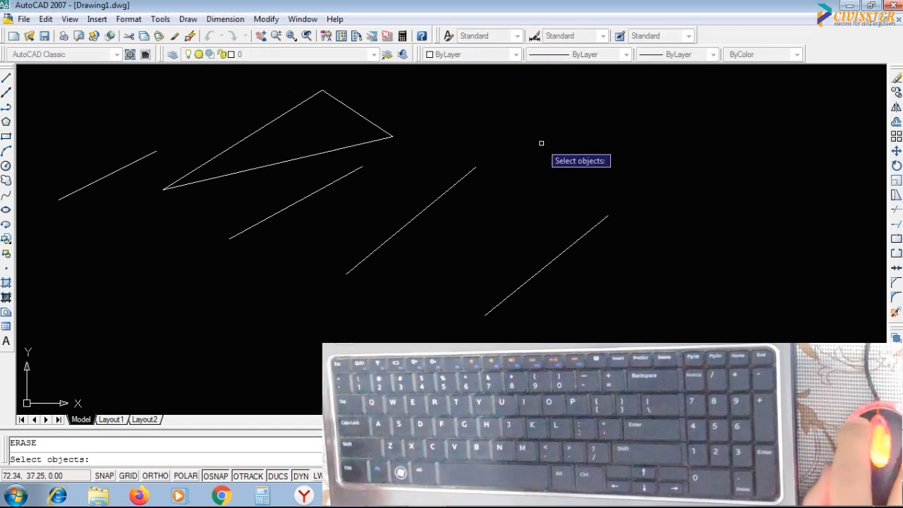
pyautogui.click(657, 83)
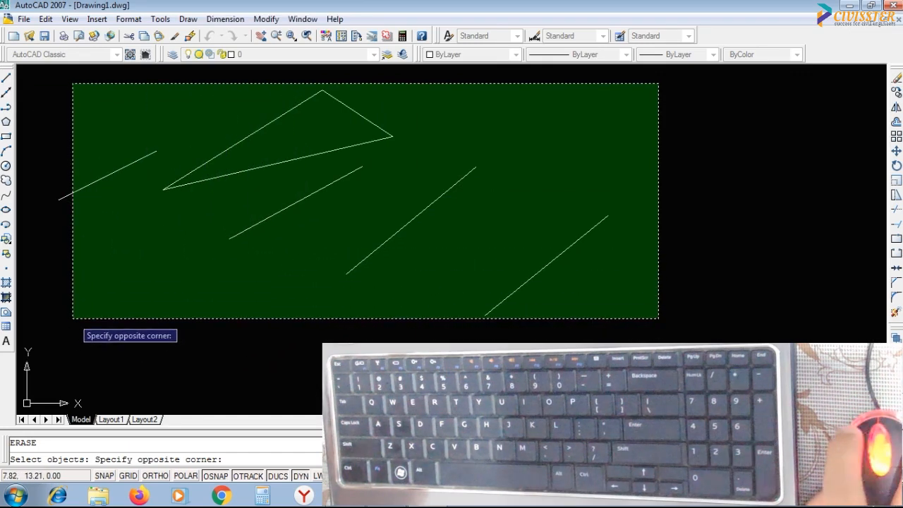
pyautogui.click(72, 318)
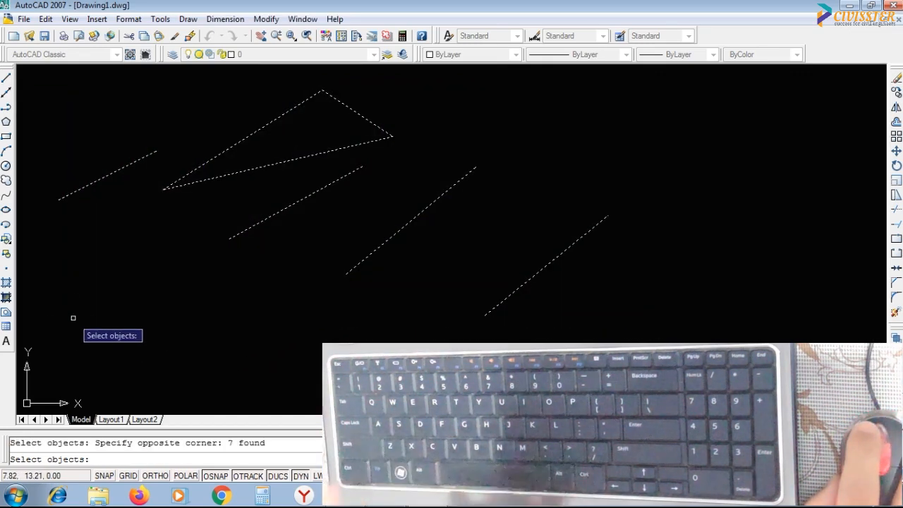
pyautogui.press('space')
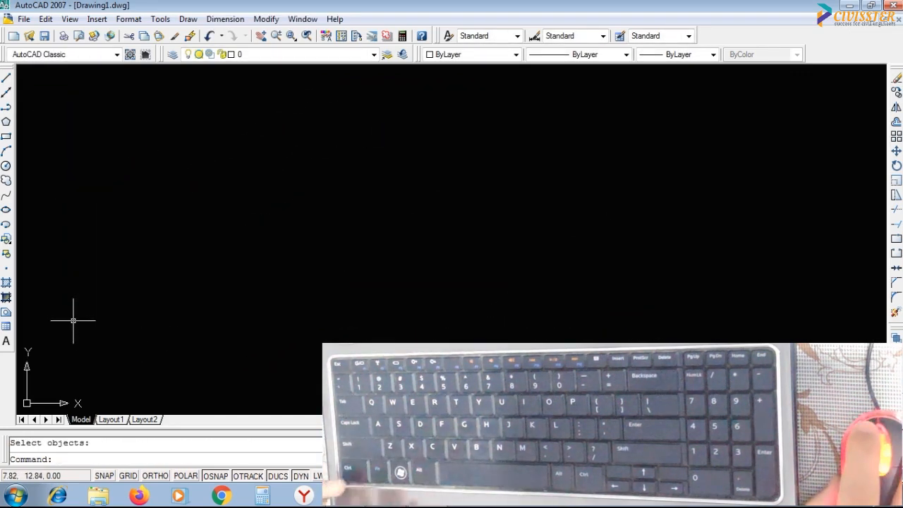
pyautogui.hotkey('ctrl', 'z')
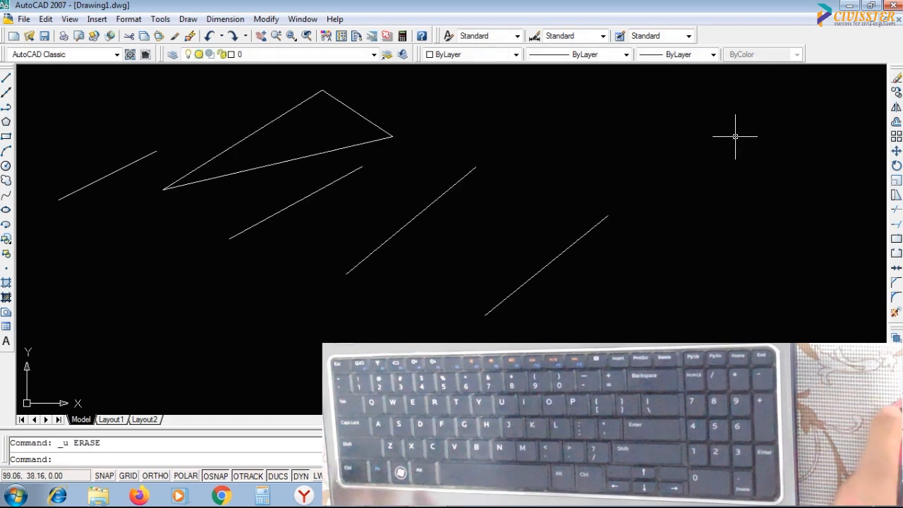
# Step: Select the triangle and all slanted lines with a crossing window and delete them
pyautogui.click(690, 100)
pyautogui.click(126, 343)
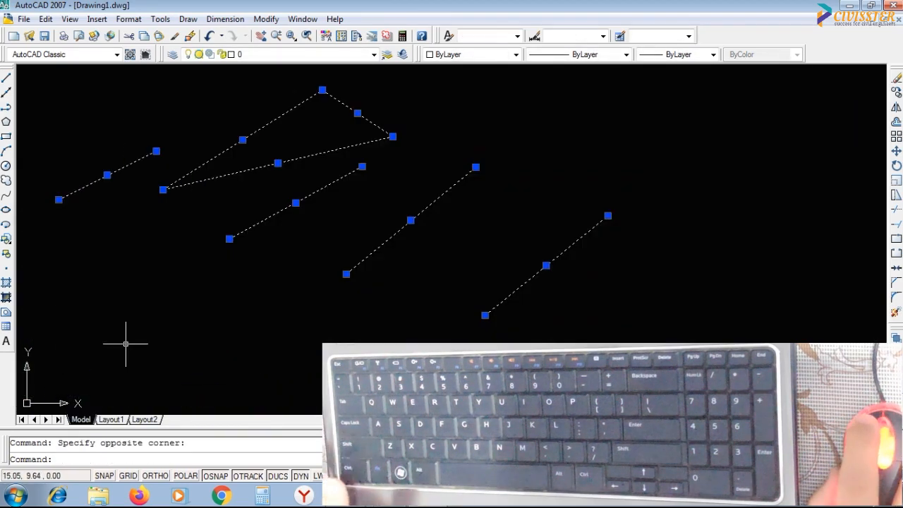
pyautogui.press('Delete')
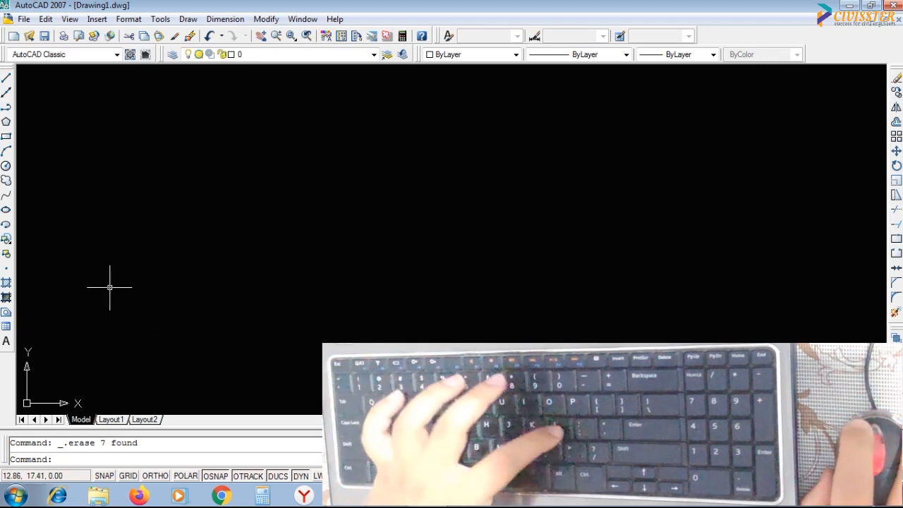
# Step: Start a line in the empty drawing area, turn Ortho on, and draw a horizontal segment 20 units long toward the right
pyautogui.write('l')
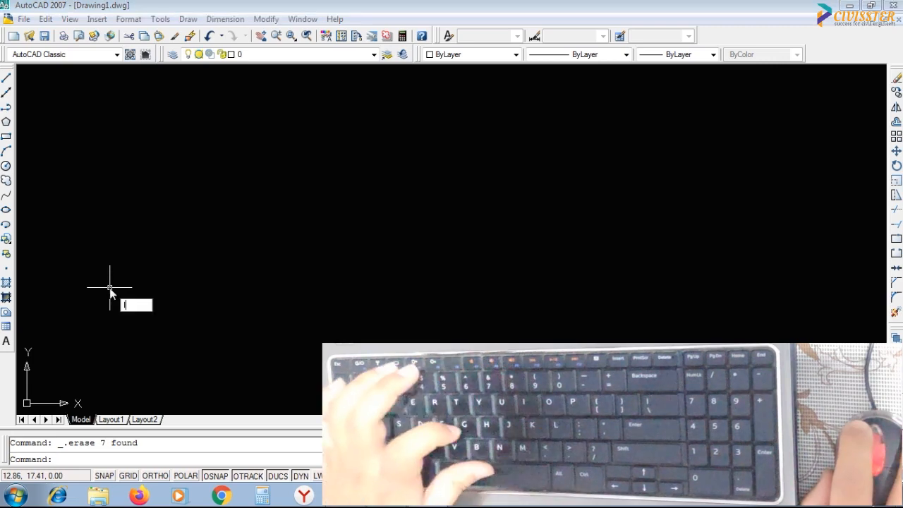
pyautogui.press('Return')
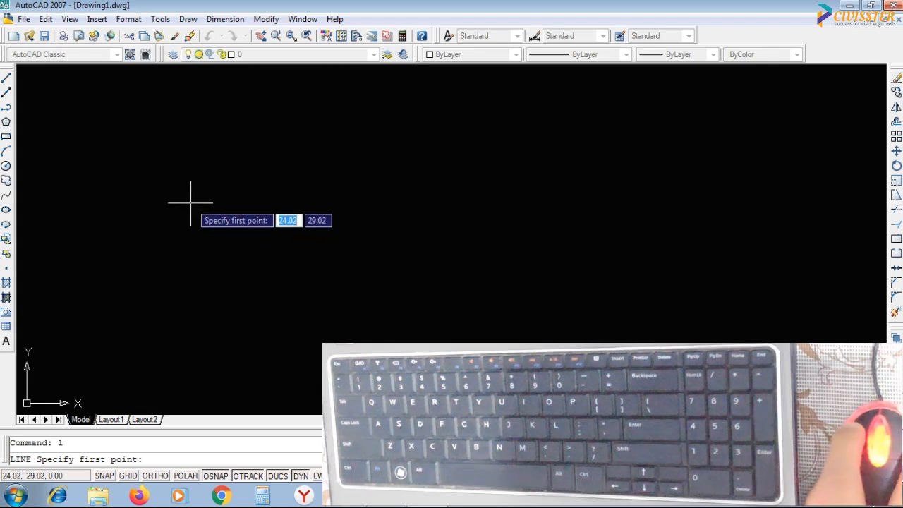
pyautogui.click(122, 177)
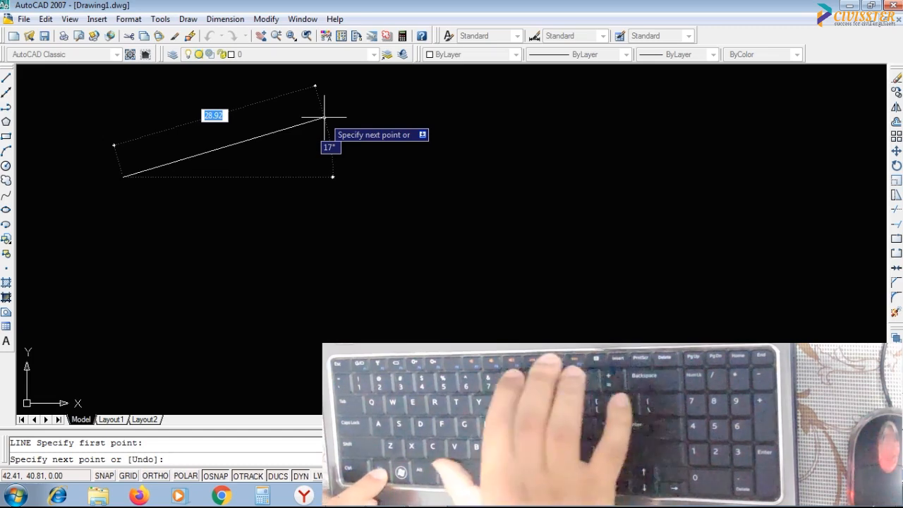
pyautogui.press('F8')
pyautogui.press('F8')
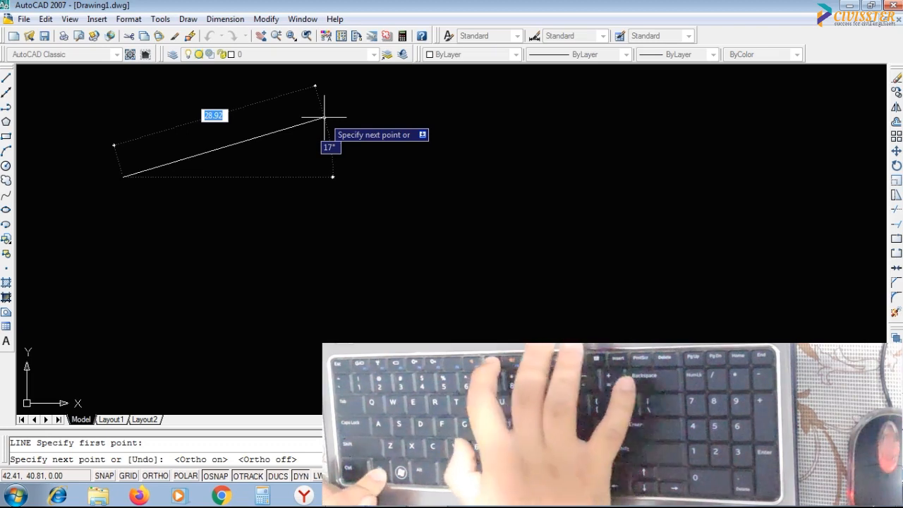
pyautogui.press('F8')
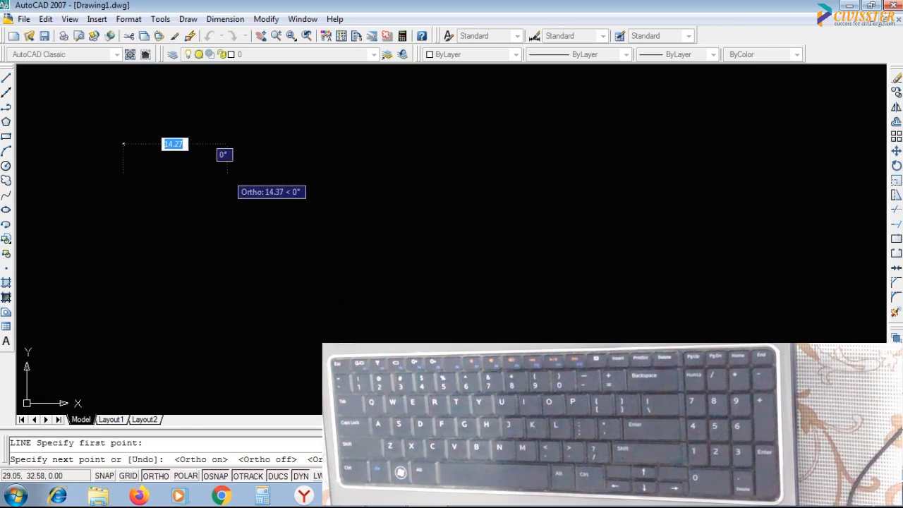
pyautogui.write('20')
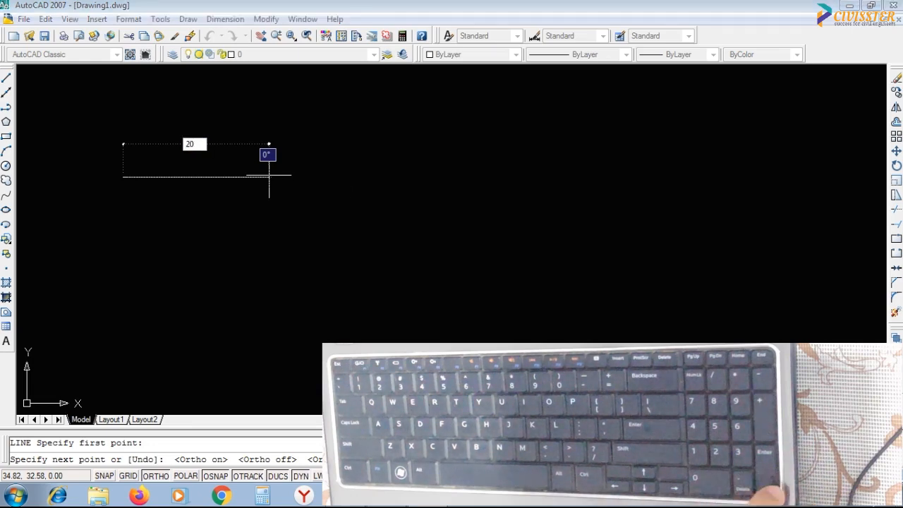
pyautogui.press('Return')
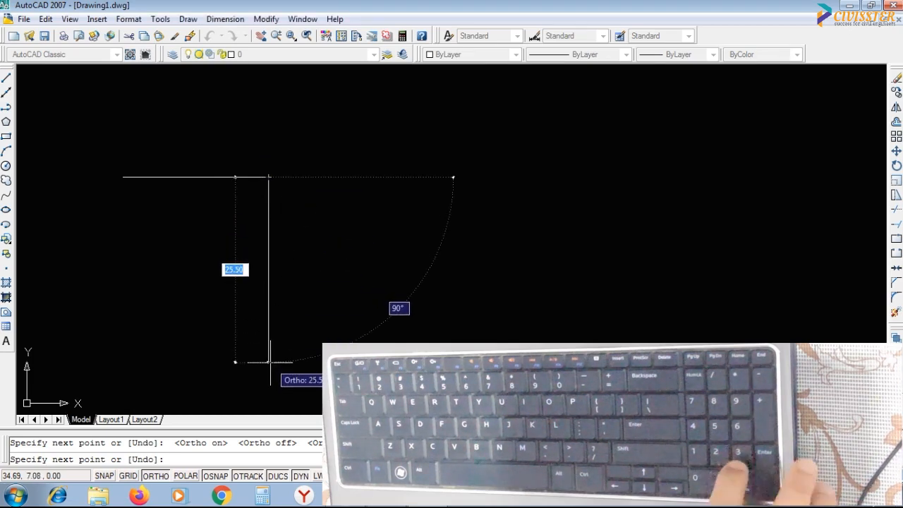
# Step: Continue with a vertical segment 30 units downward, connect back to the horizontal line's start point to form a right triangle, and end the command
pyautogui.write('30')
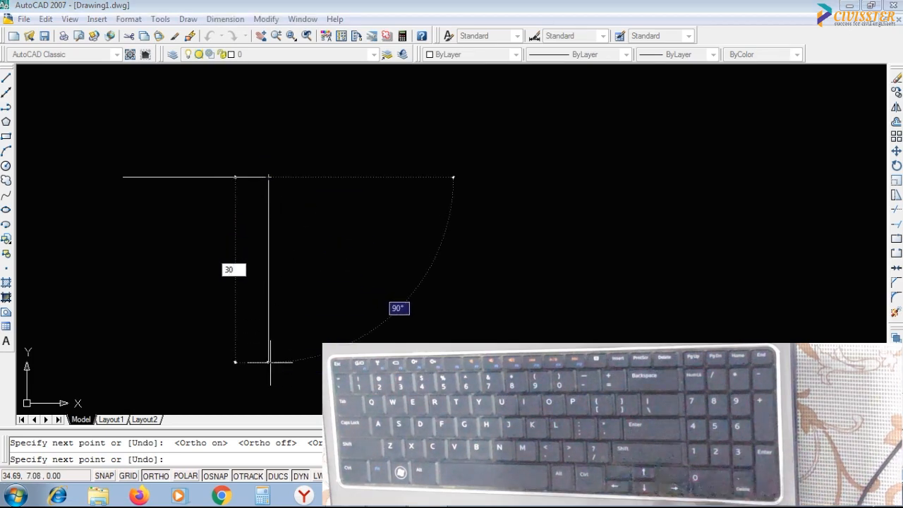
pyautogui.press('Return')
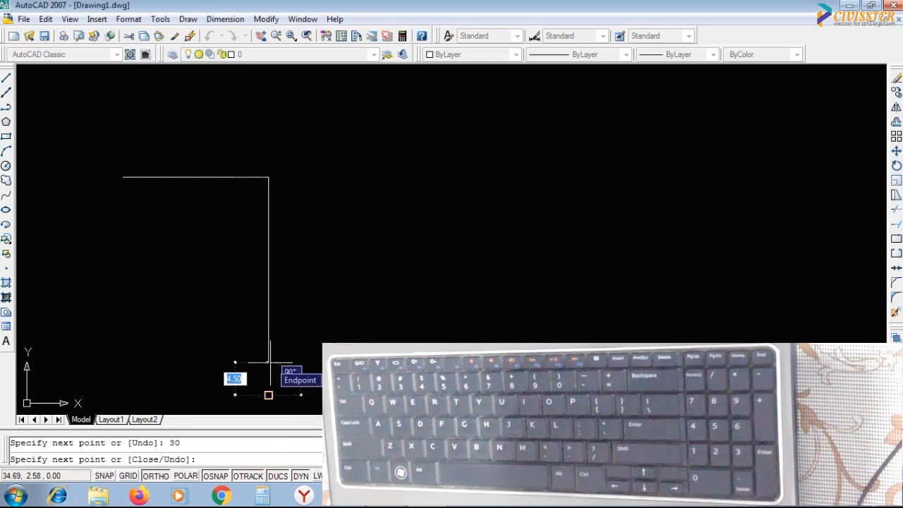
pyautogui.scroll(-1, 180, 360)
pyautogui.moveTo(181, 360)
pyautogui.mouseDown(button='middle')
pyautogui.moveTo(189, 276)
pyautogui.moveTo(208, 298)
pyautogui.mouseUp(button='middle')
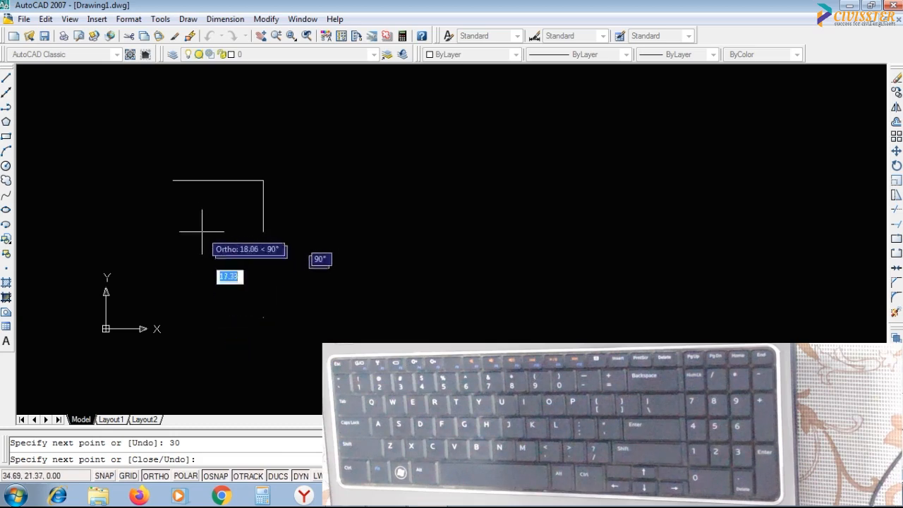
pyautogui.click(173, 181)
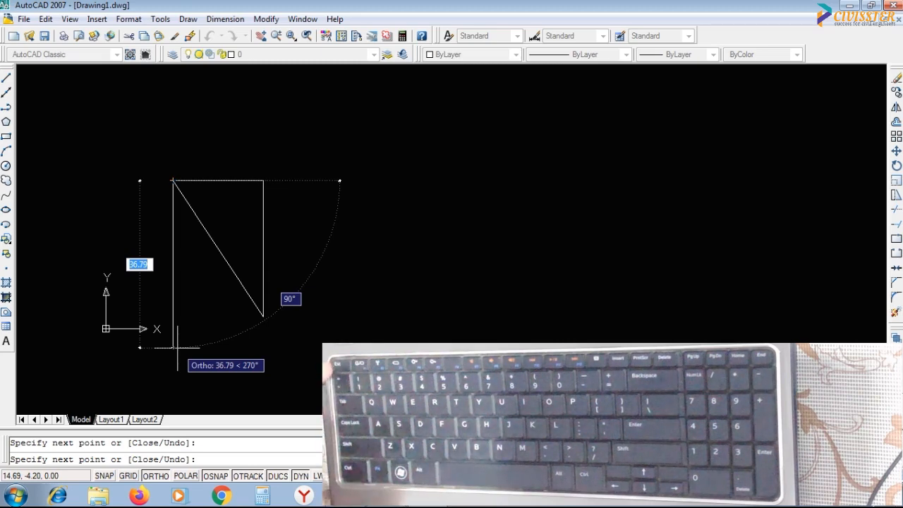
pyautogui.press('Escape')
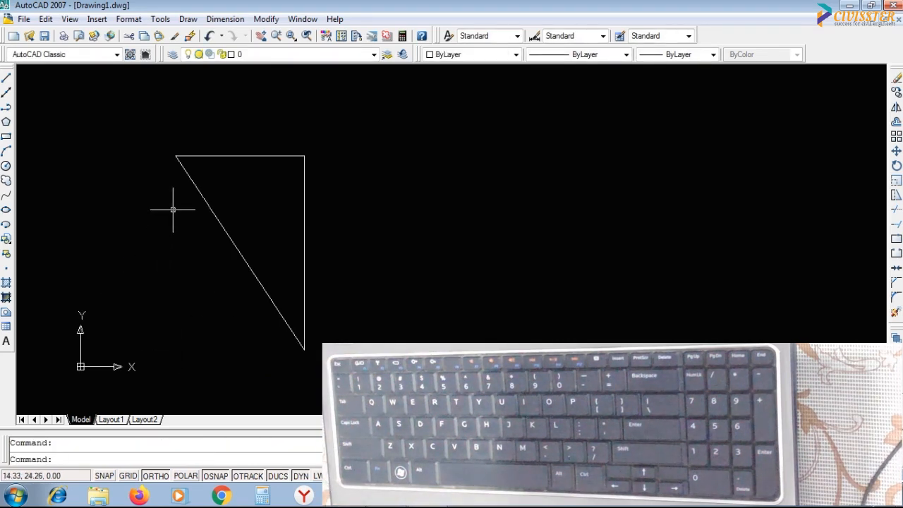
# Step: Toggle Ortho mode off and back on
pyautogui.scroll(3, 278, 228)
pyautogui.scroll(-2, 370, 252)
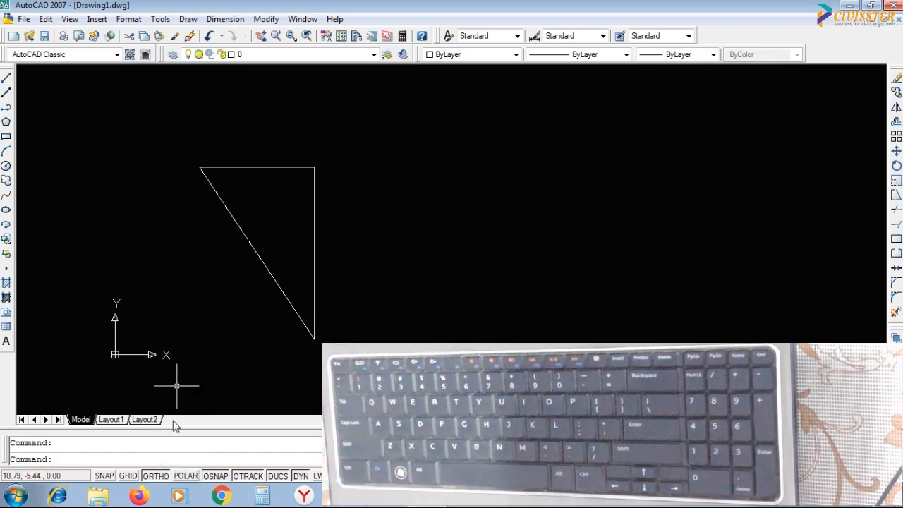
pyautogui.click(161, 477)
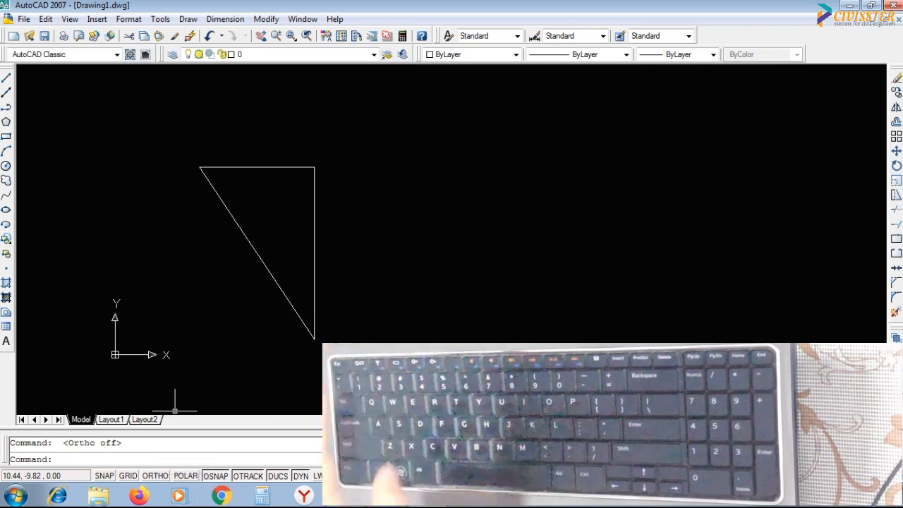
pyautogui.click(161, 477)
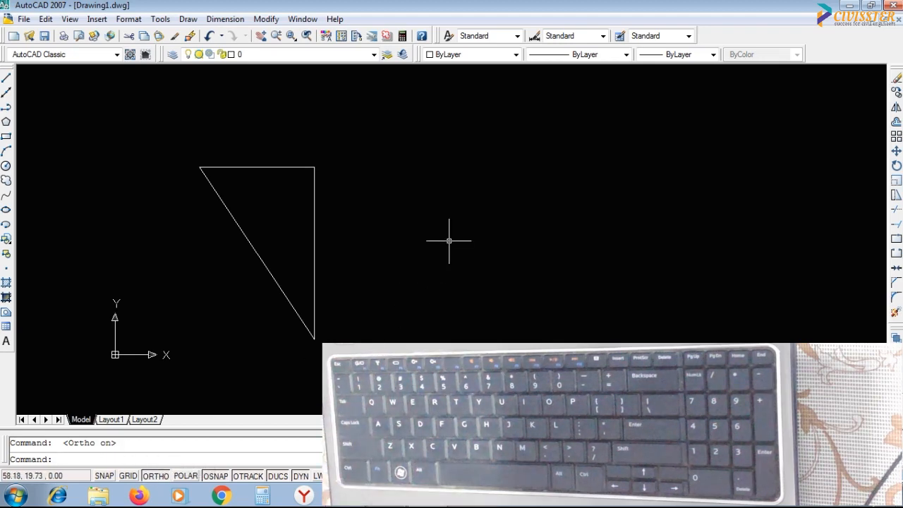